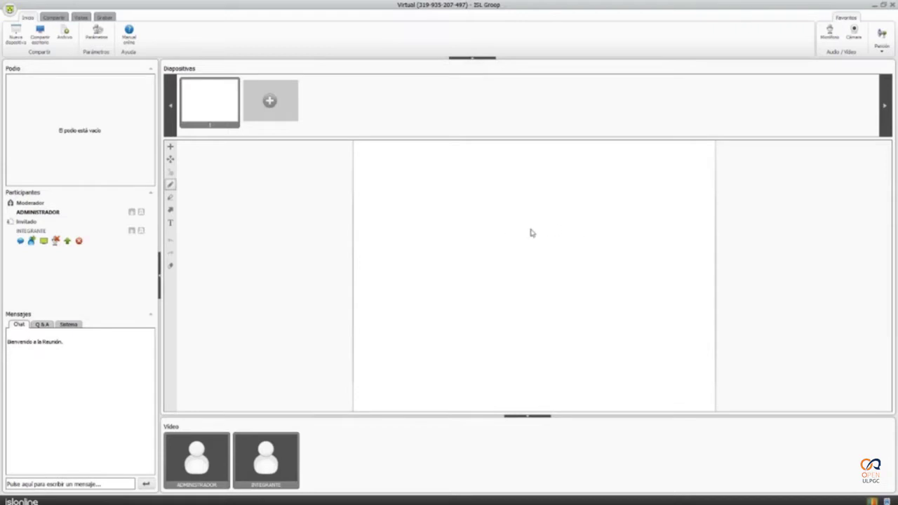
- Open the personal details, check the name, e-mail and profile image options, and close them without changes
mouse_move(110, 137)
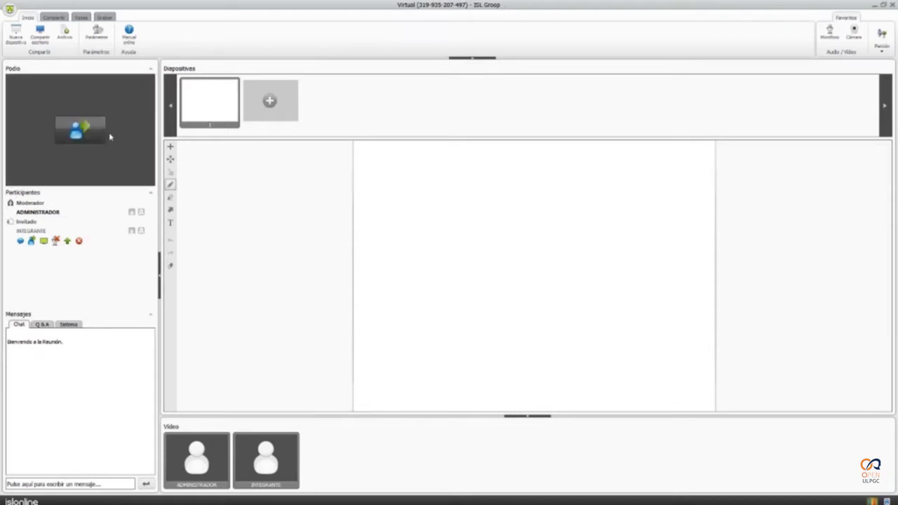
click(9, 10)
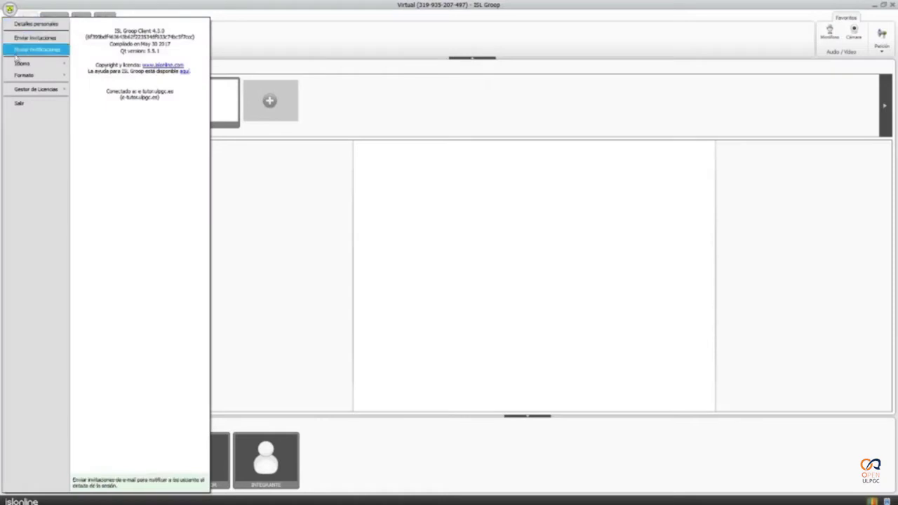
click(44, 28)
drag(460, 171, 402, 172)
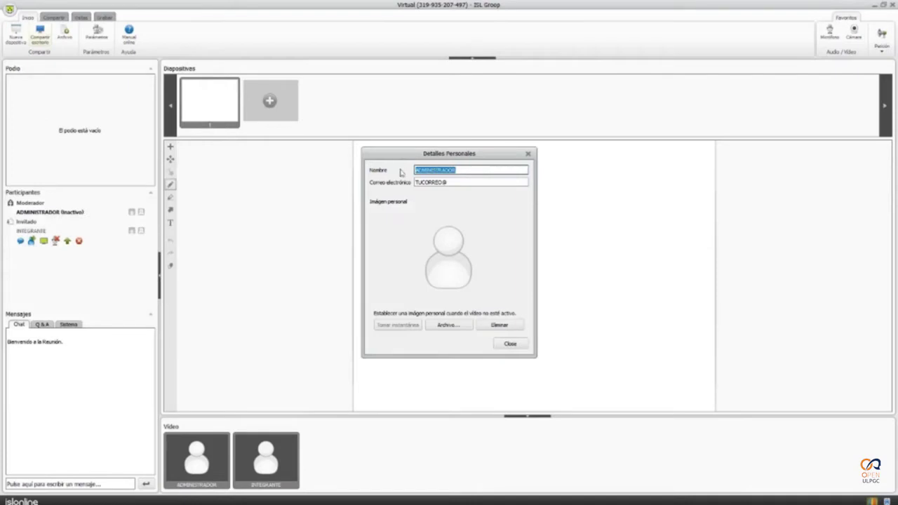
drag(455, 184, 412, 184)
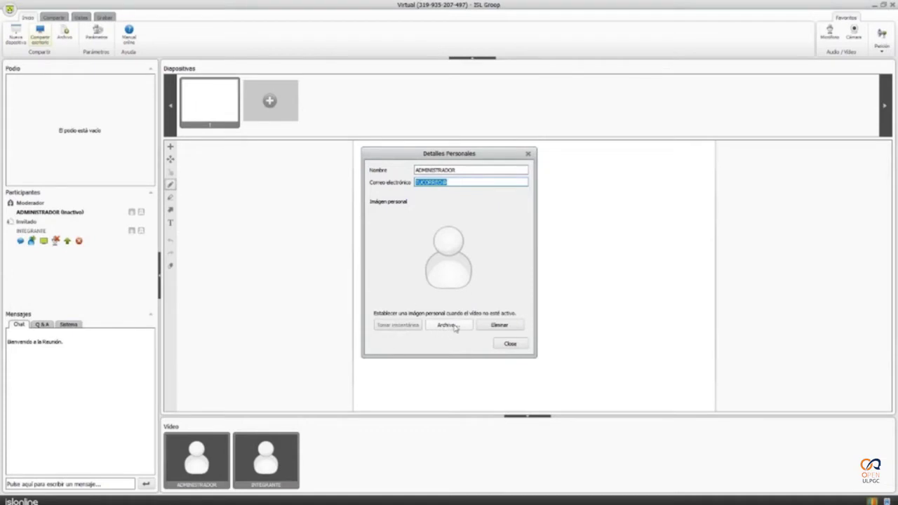
click(511, 345)
- Open the session invitation form, check the recipient e-mail field, and cancel without sending
click(9, 9)
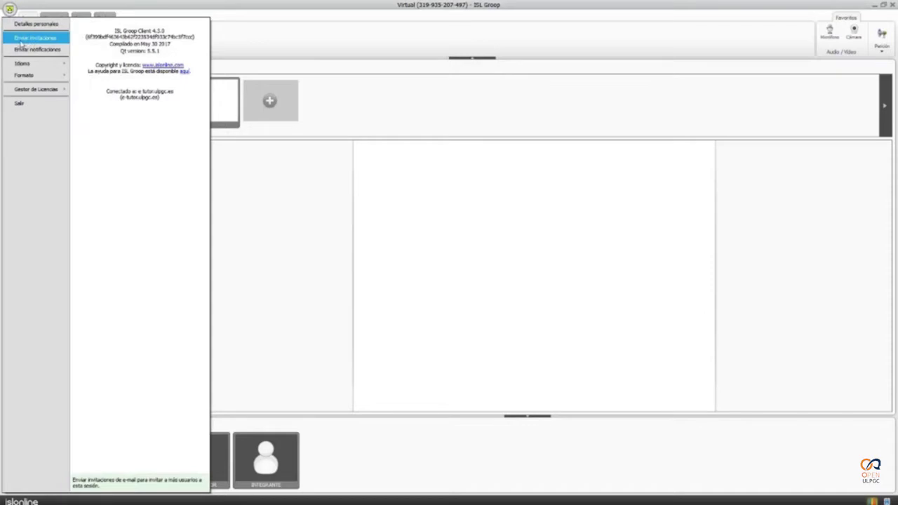
click(43, 38)
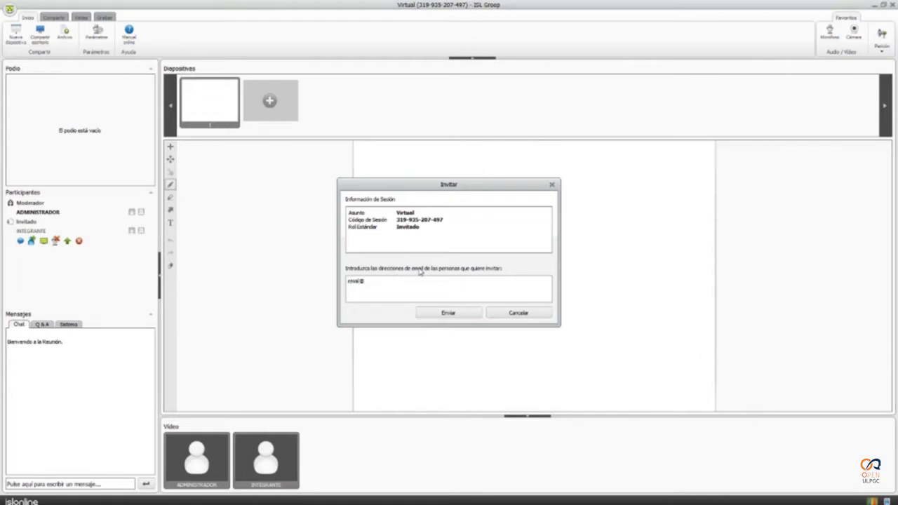
drag(441, 285, 337, 279)
click(518, 313)
- Open the send notifications form, check the message and recipient e-mail fields, and cancel without sending
click(10, 9)
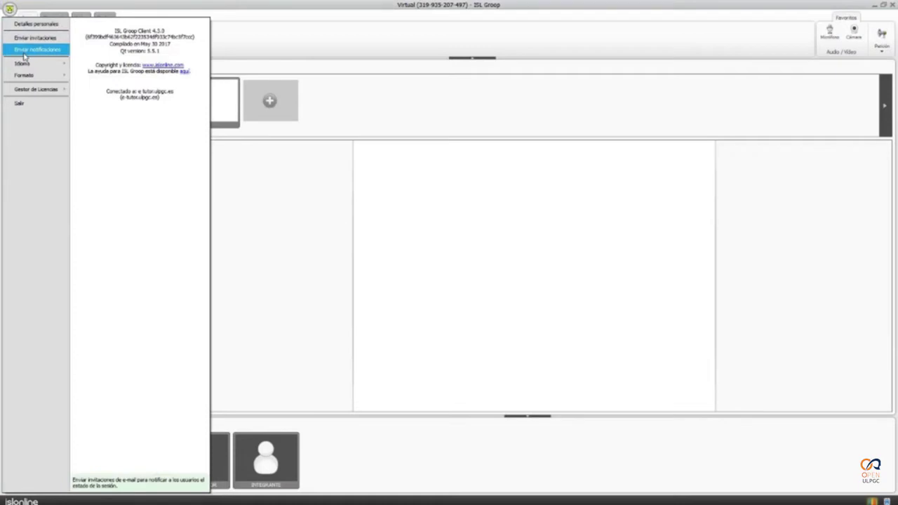
click(25, 51)
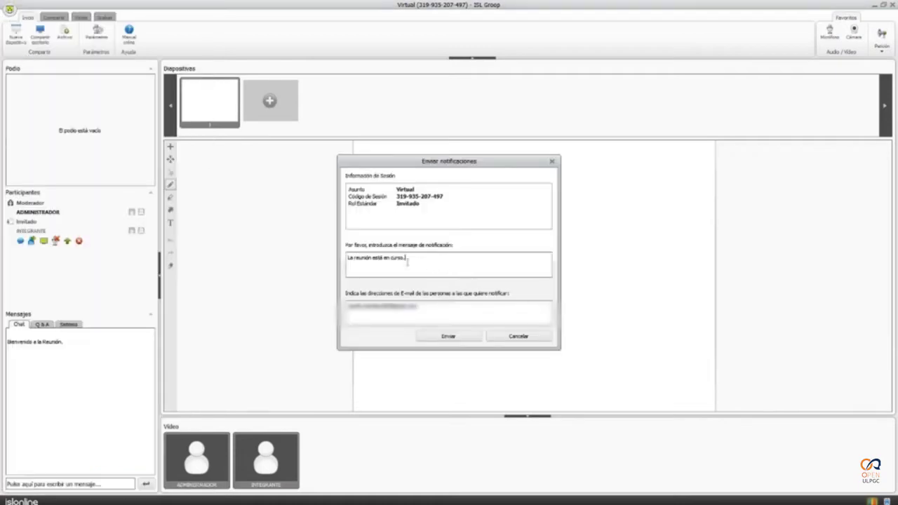
triple_click(347, 258)
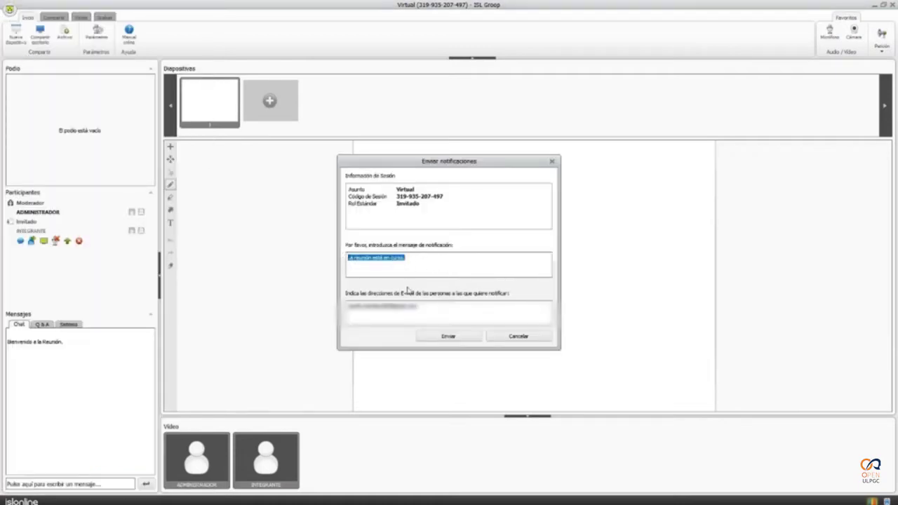
click(438, 313)
drag(438, 312, 350, 300)
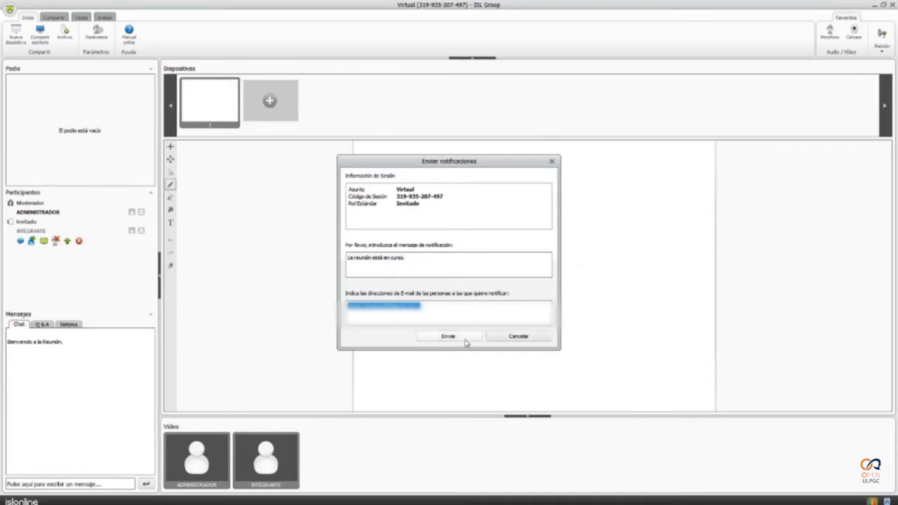
click(505, 340)
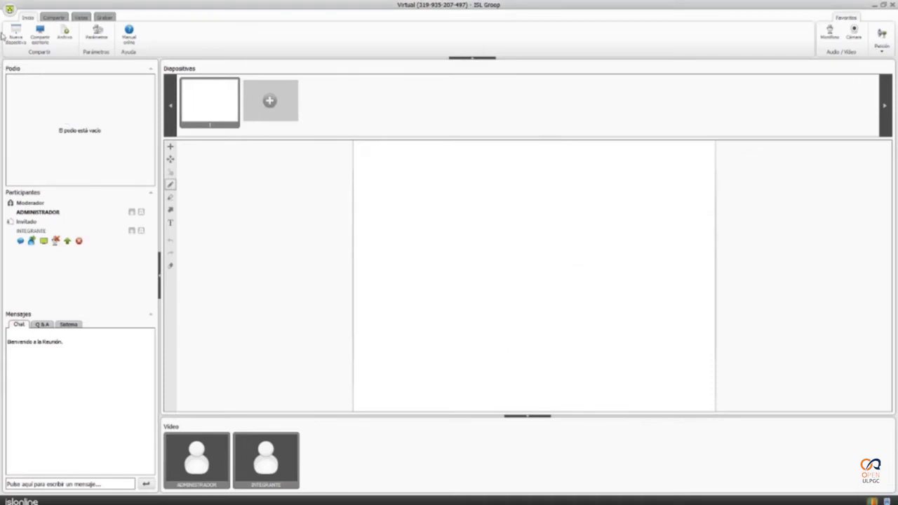
- Look through the available interface languages and display formats without changing either one
click(9, 8)
mouse_move(25, 68)
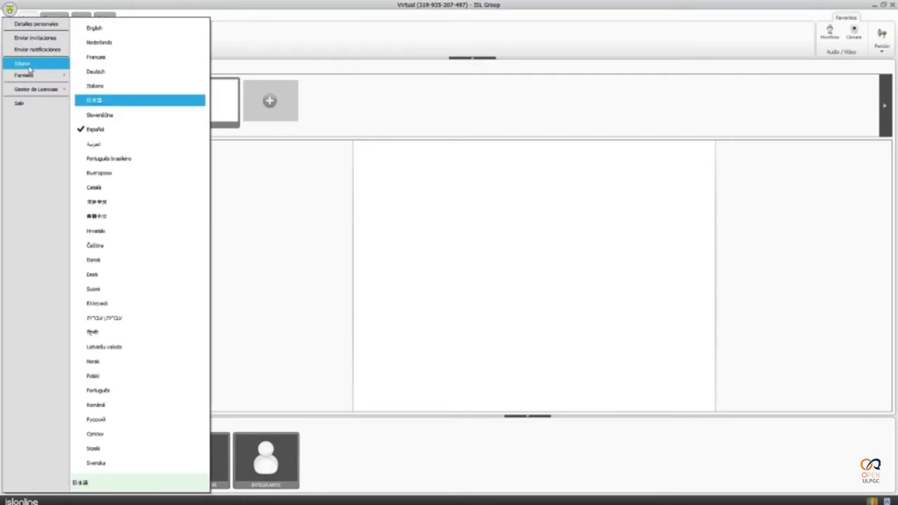
mouse_move(50, 77)
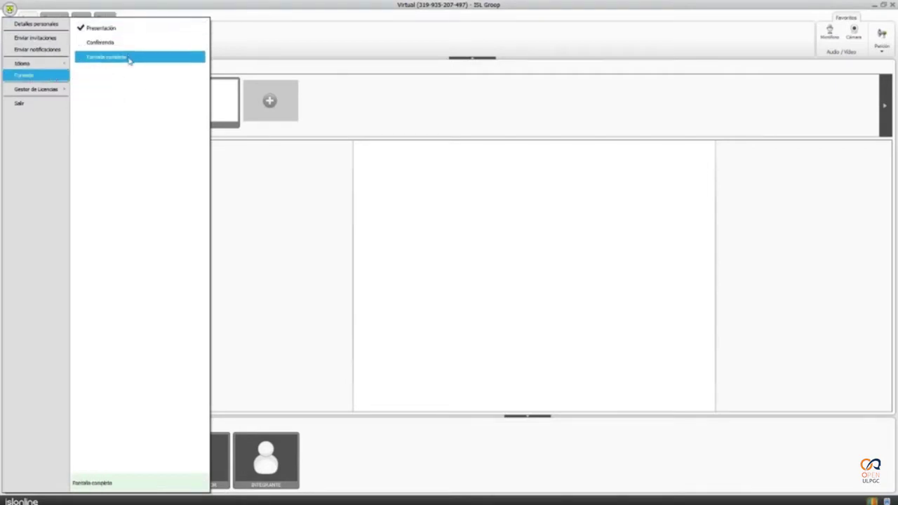
click(292, 71)
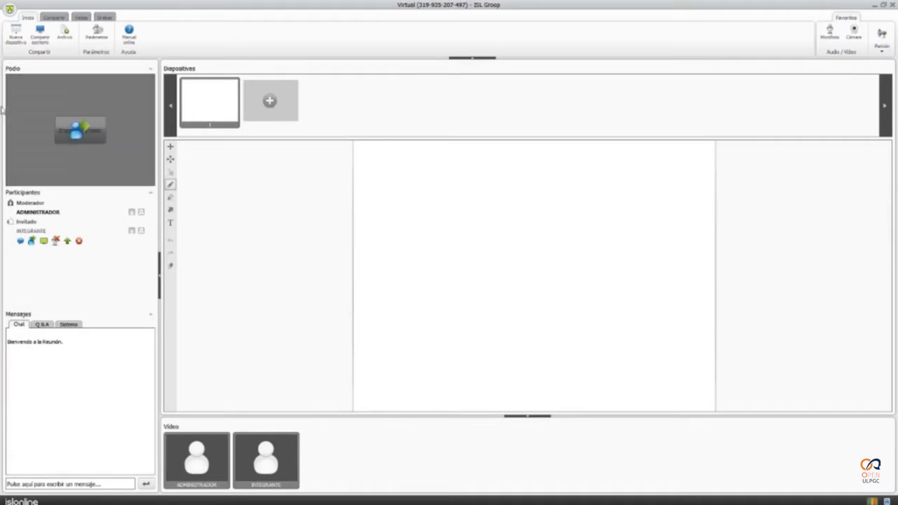
- Take the podium as ADMINISTRADOR and toggle the camera and microphone on and off
click(84, 134)
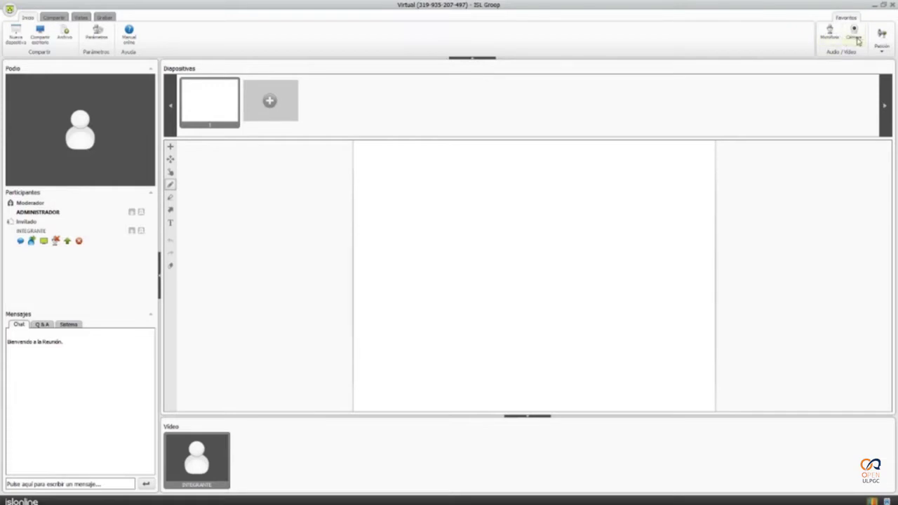
click(856, 39)
click(831, 39)
click(832, 40)
click(853, 35)
- Open a private chat with the participant INTEGRANTE, check its message box, and close the chat
mouse_move(44, 107)
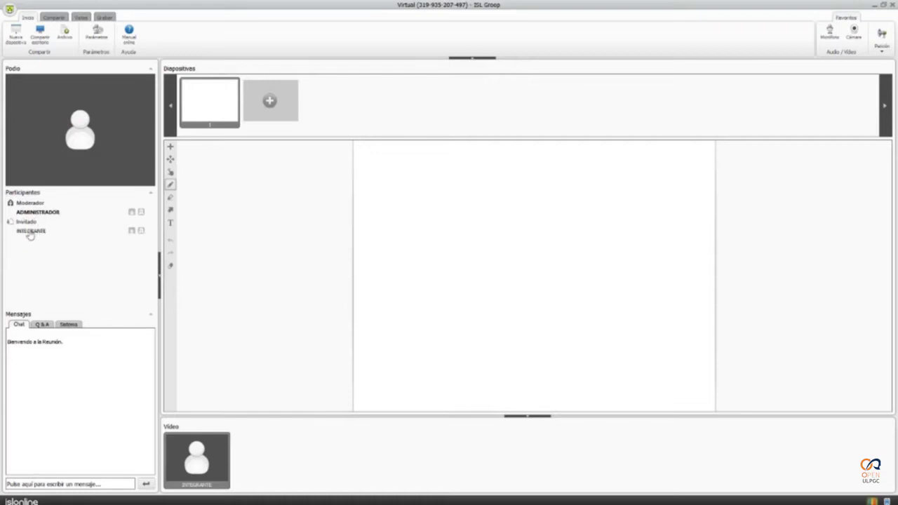
mouse_move(30, 240)
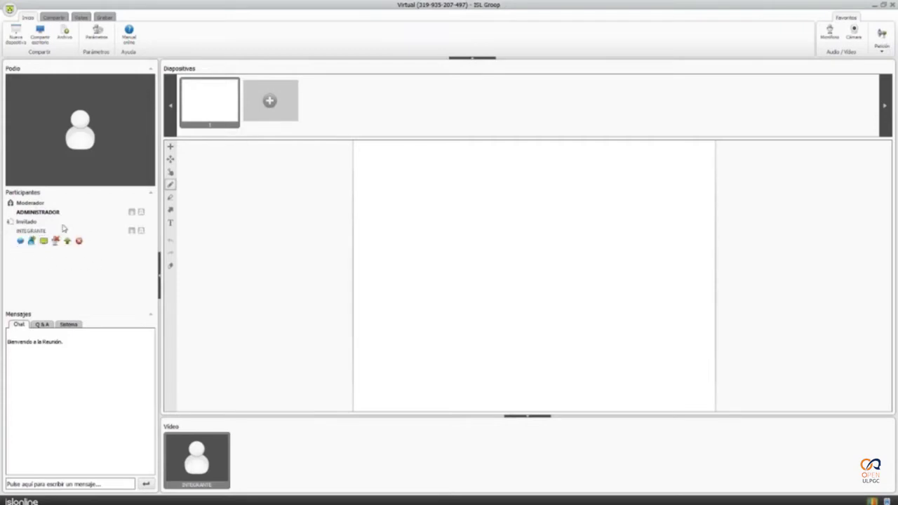
click(20, 242)
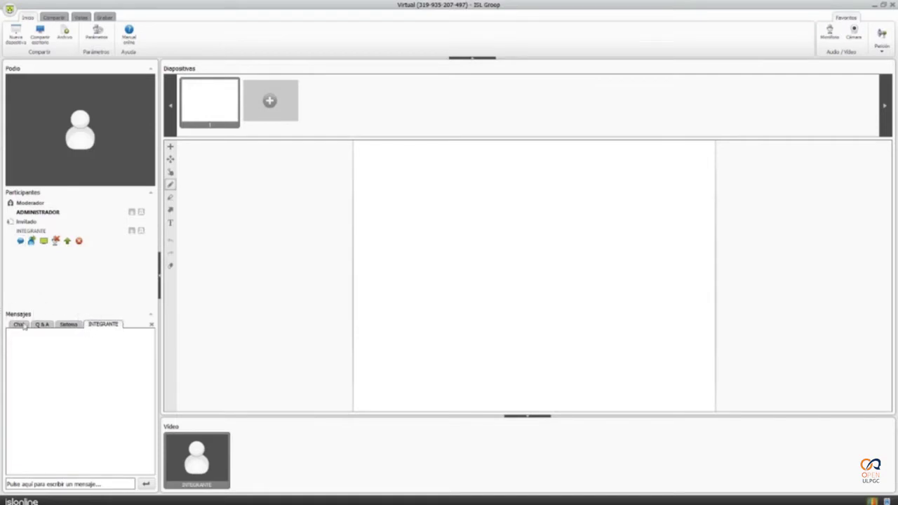
click(88, 484)
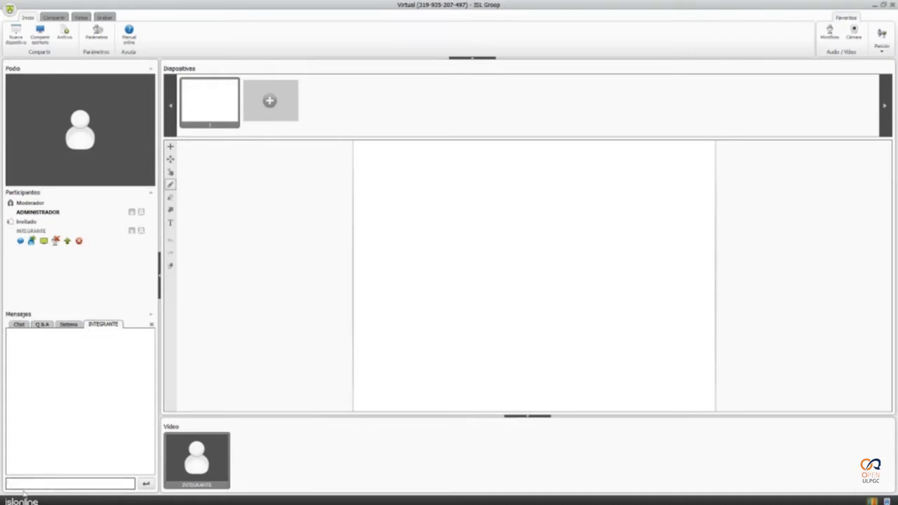
click(152, 326)
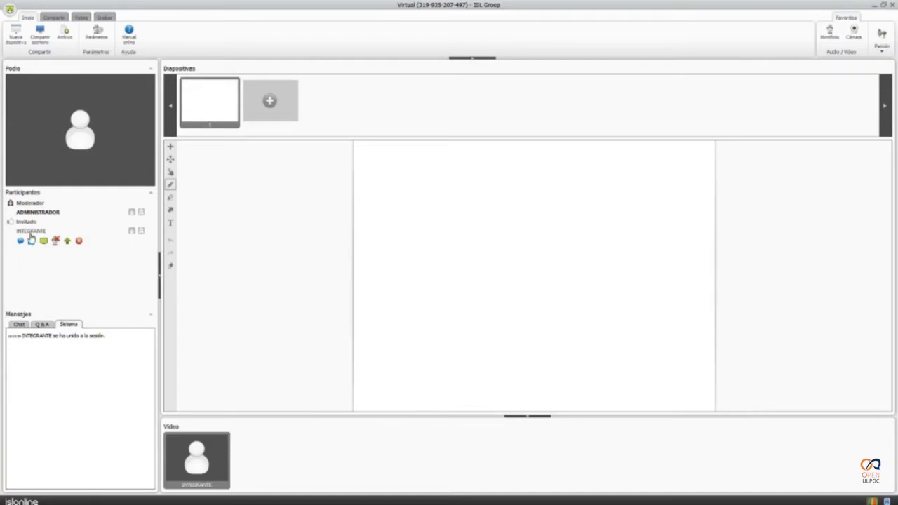
- Promote INTEGRANTE to presenter and handwrite the sum 1 + 1 in red with a line beneath it on slide 1
click(67, 242)
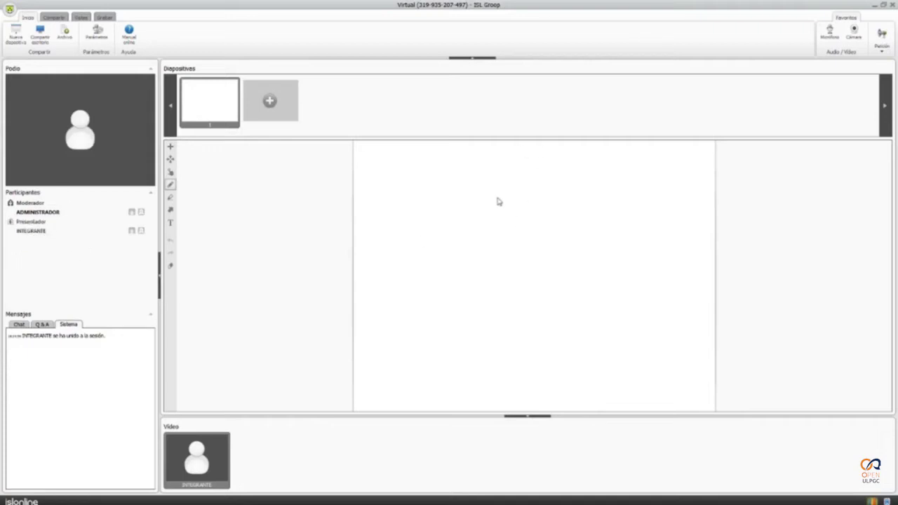
mouse_move(493, 182)
mouse_down()
mouse_move(513, 156)
mouse_move(523, 213)
mouse_up()
drag(466, 217, 471, 257)
drag(454, 240, 527, 267)
drag(436, 296, 635, 270)
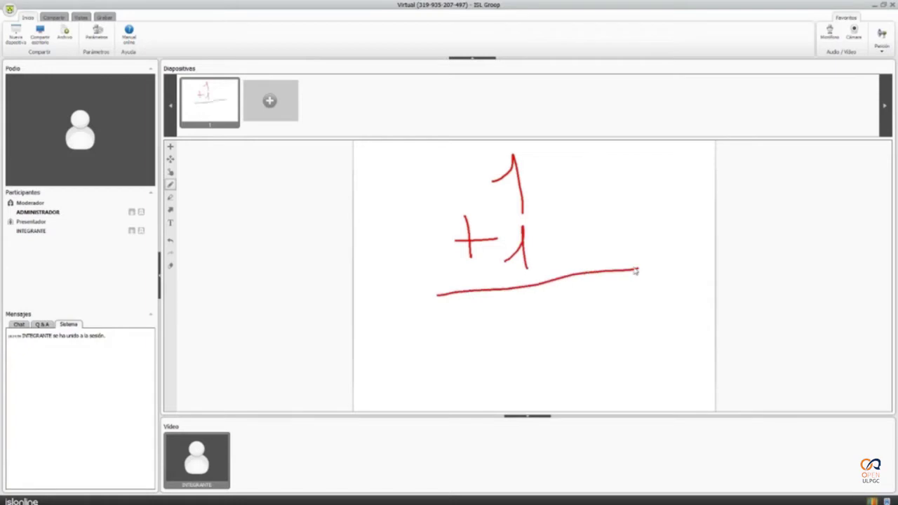
drag(423, 267, 579, 306)
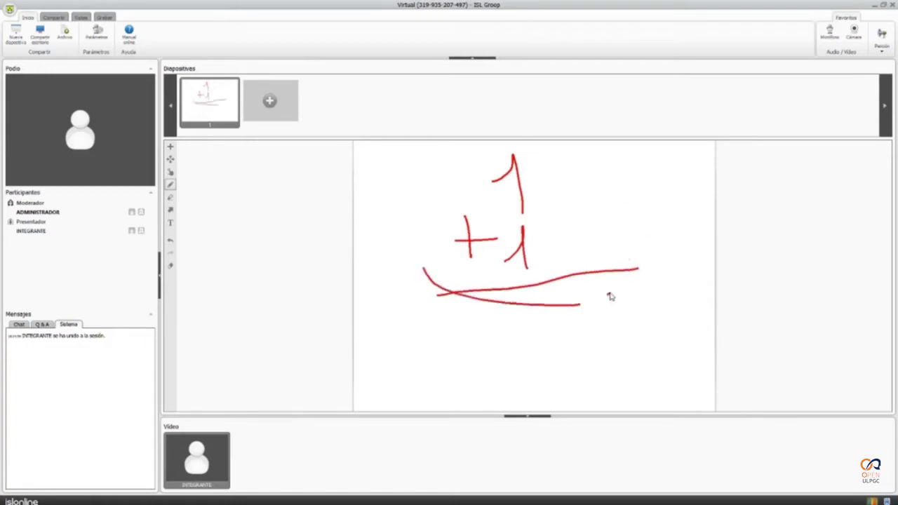
click(608, 294)
click(171, 241)
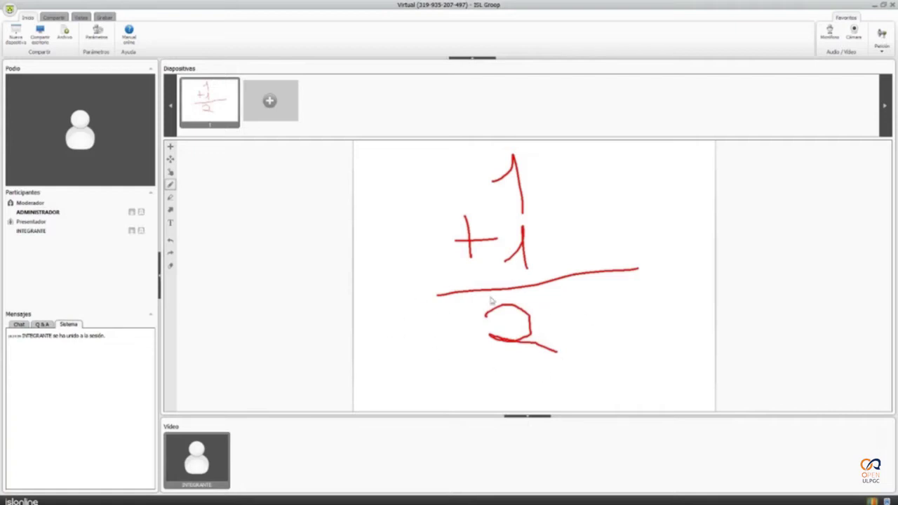
- Draw a check mark beside the answer 2 and post "Bien hecho" in the Q & A messages
mouse_move(31, 234)
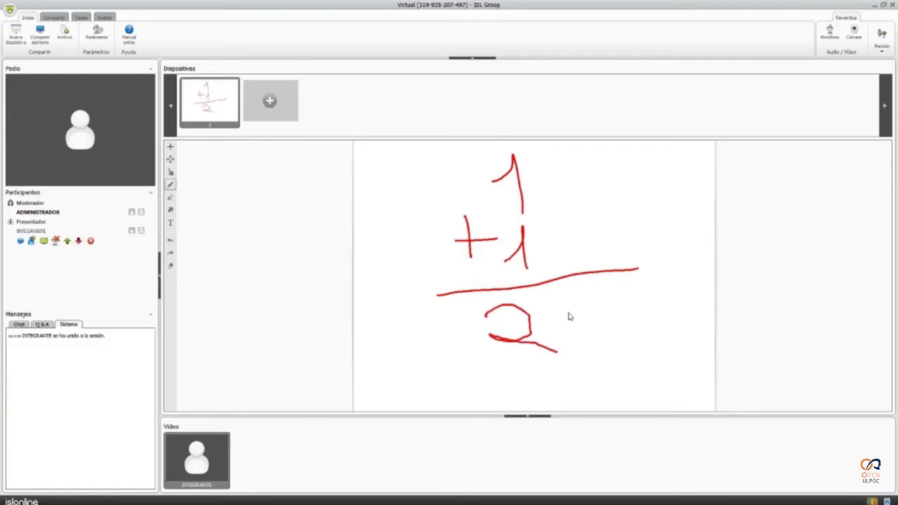
mouse_move(568, 313)
mouse_down()
mouse_move(597, 327)
mouse_move(663, 234)
mouse_up()
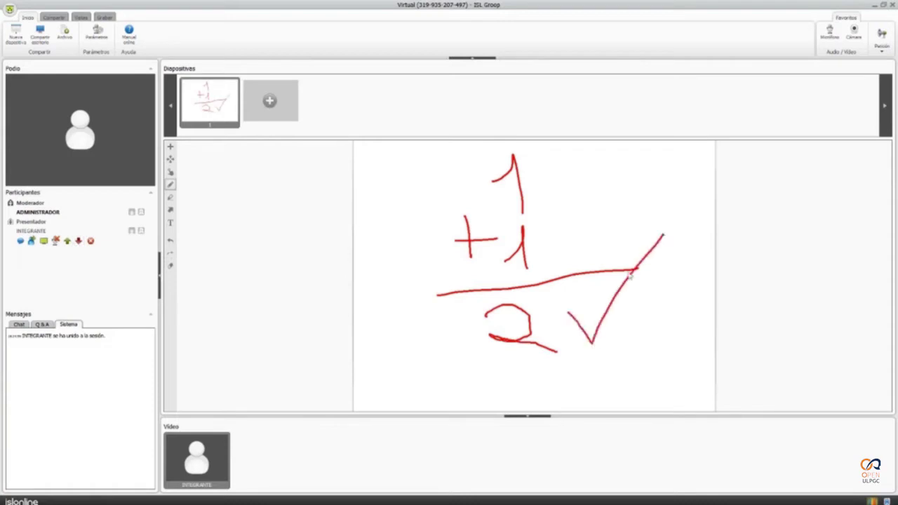
click(46, 325)
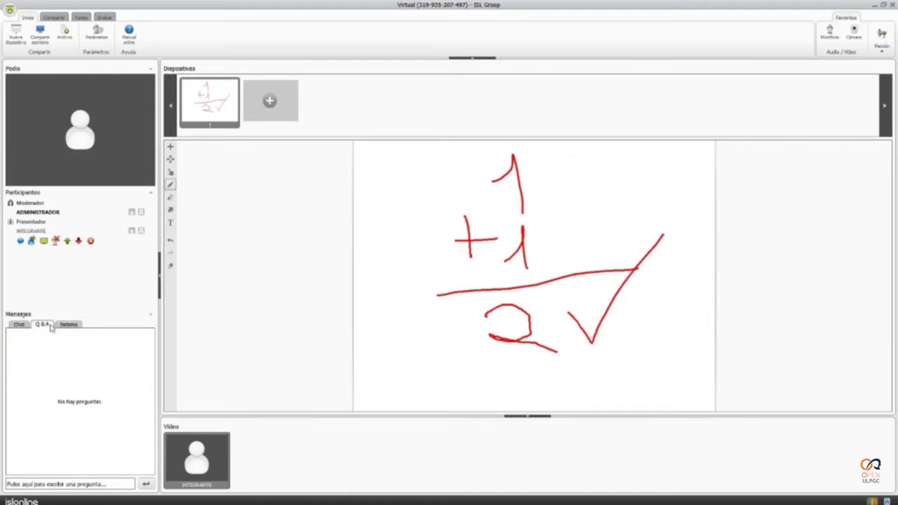
click(81, 484)
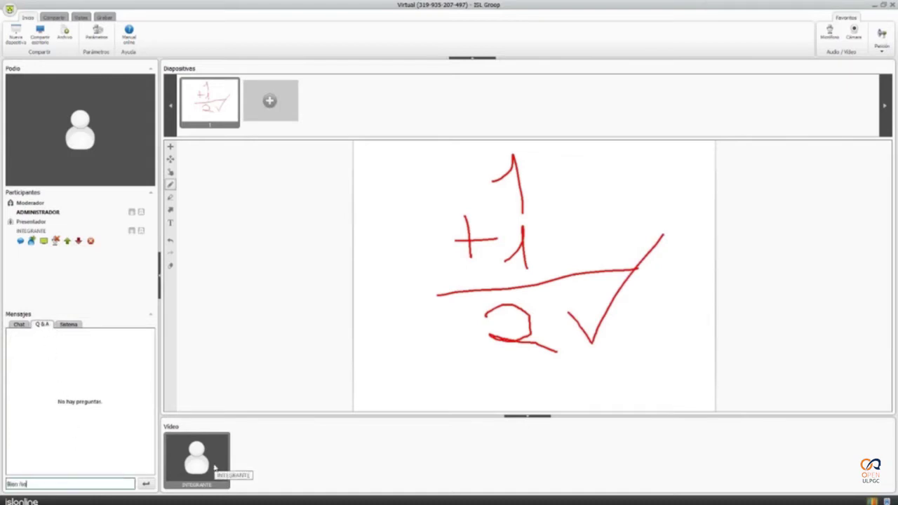
key(Return)
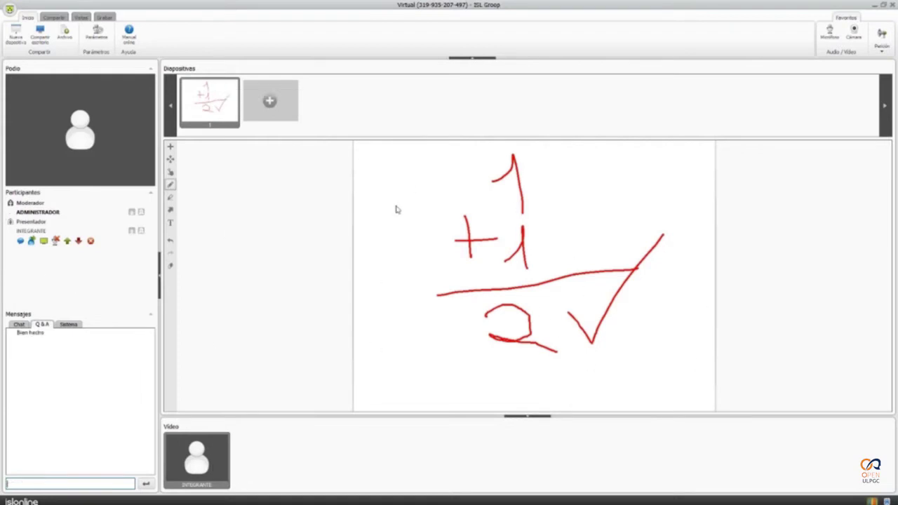
- Demote the participant INTEGRANTE from presenter back to guest
click(78, 241)
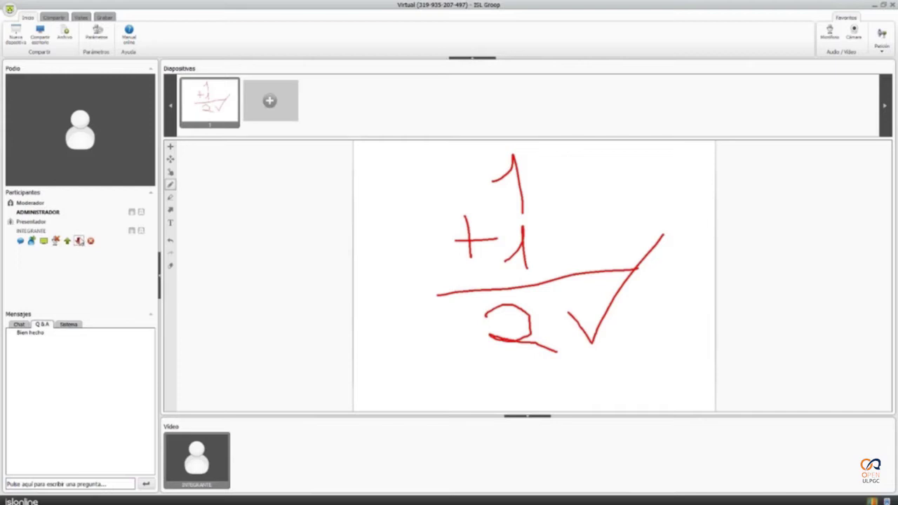
click(79, 242)
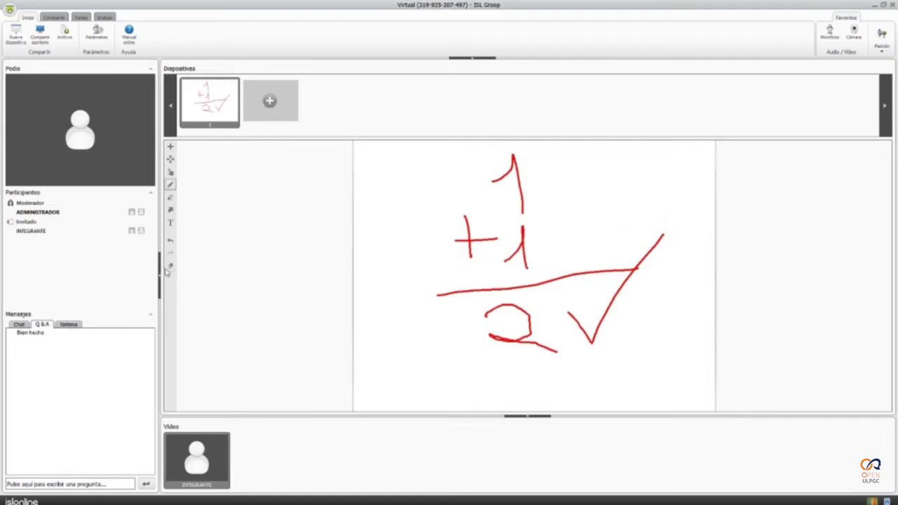
- Delete slide 1 with the handwritten sum and switch the messages to the general chat
mouse_move(237, 115)
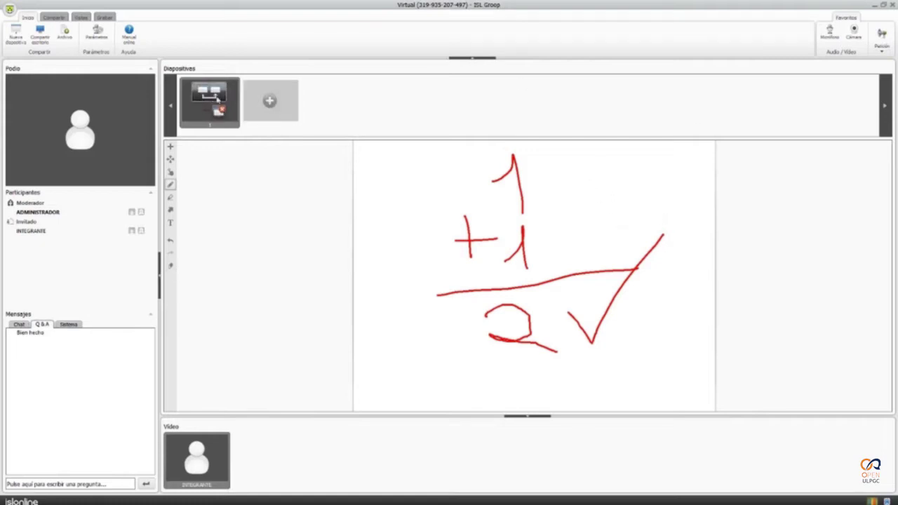
click(221, 110)
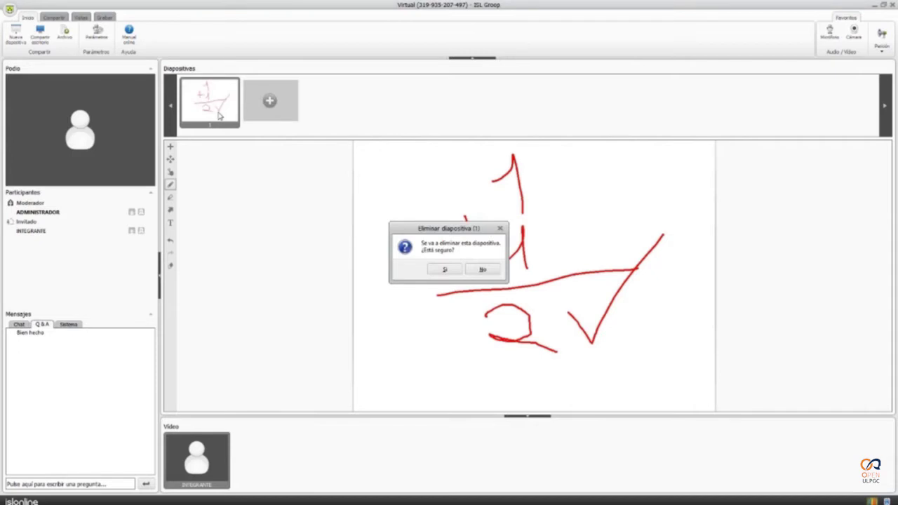
click(446, 271)
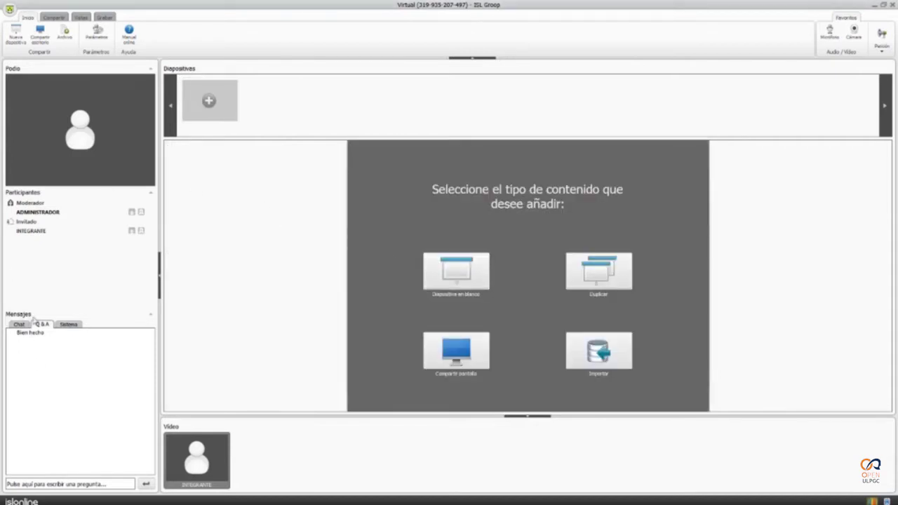
click(20, 326)
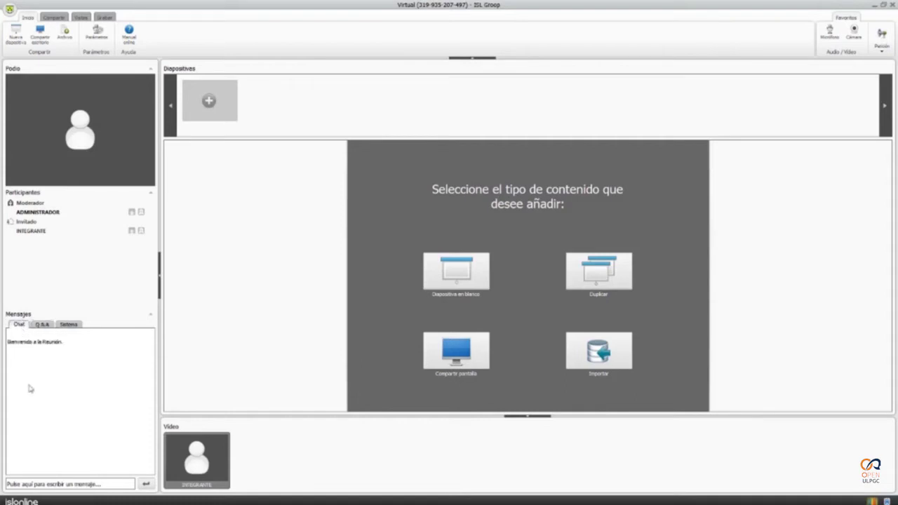
- Review the Q & A and system messages and return to the general chat
click(43, 325)
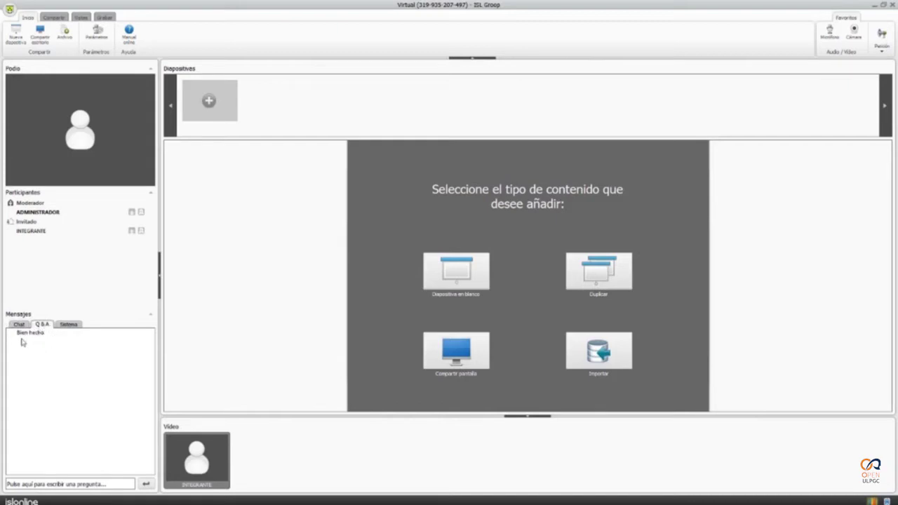
click(70, 327)
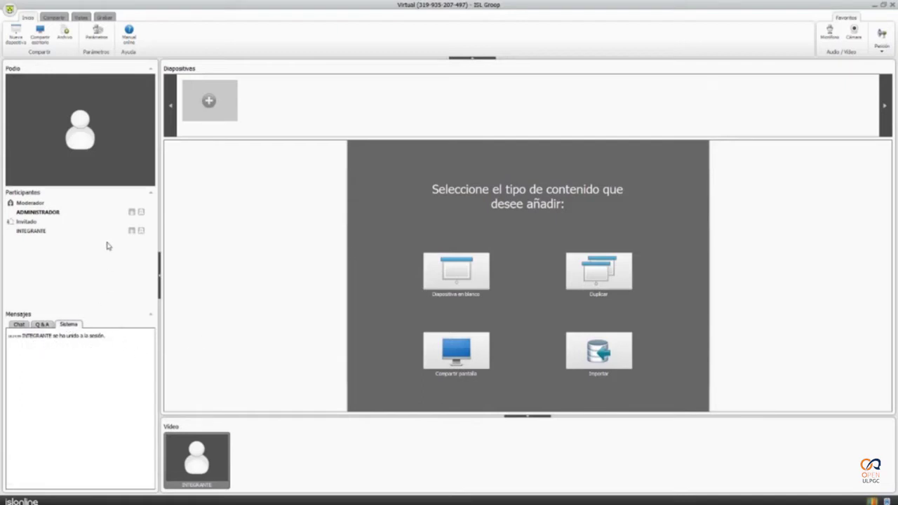
click(18, 325)
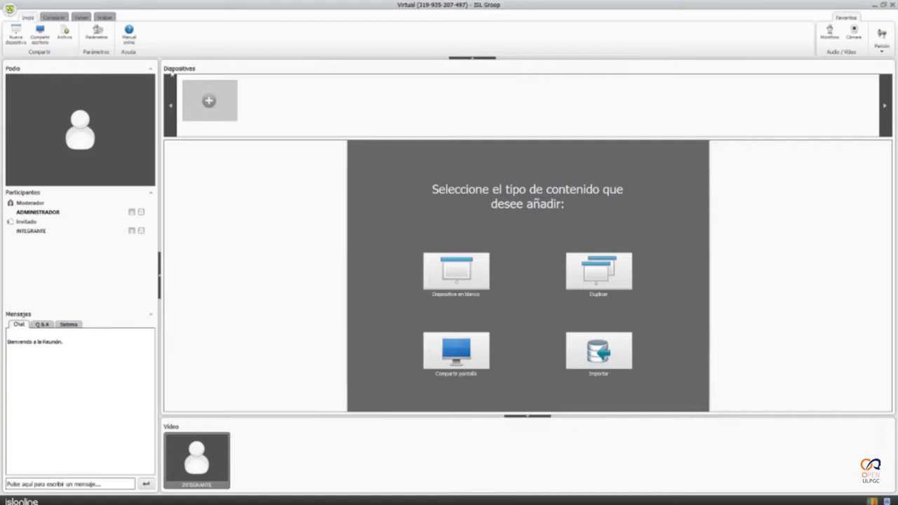
- Add a blank slide and try the pen with a red underlined 1, clearing the trial drawing
click(15, 34)
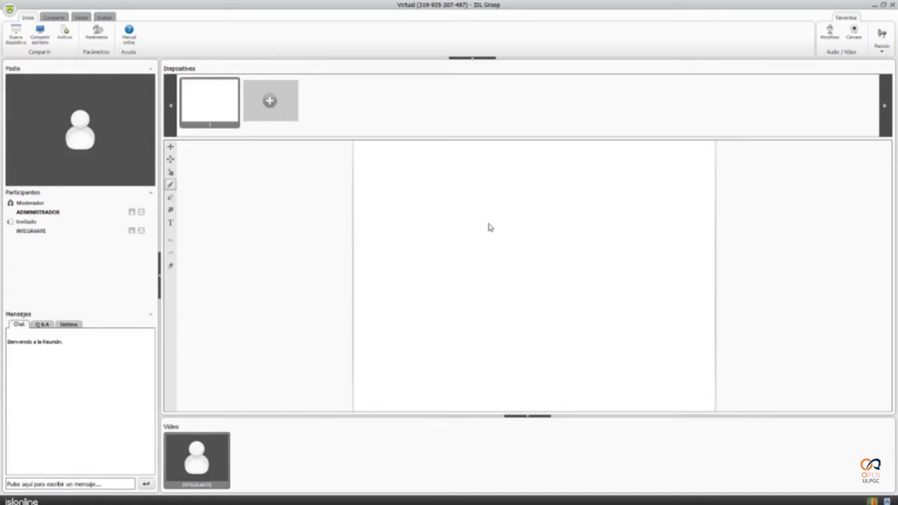
drag(488, 223, 514, 187)
mouse_move(518, 221)
mouse_down()
mouse_move(518, 248)
mouse_move(607, 246)
mouse_up()
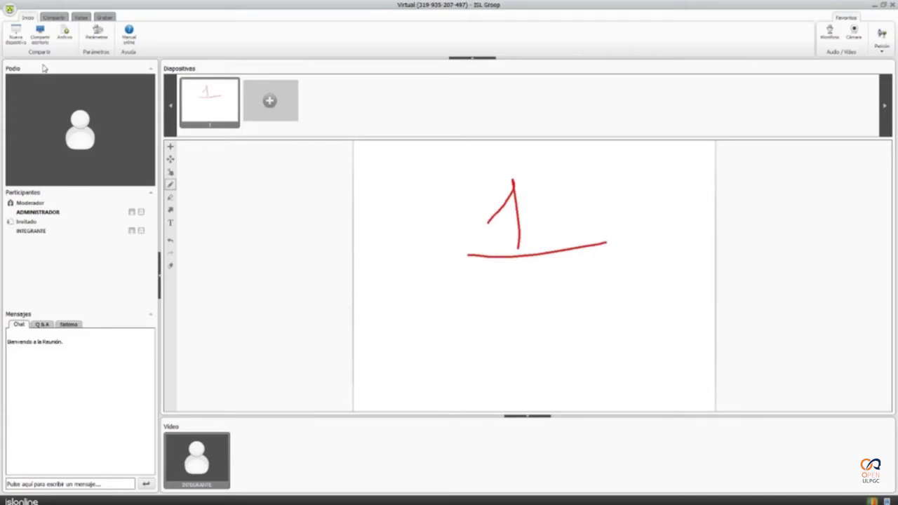
click(170, 267)
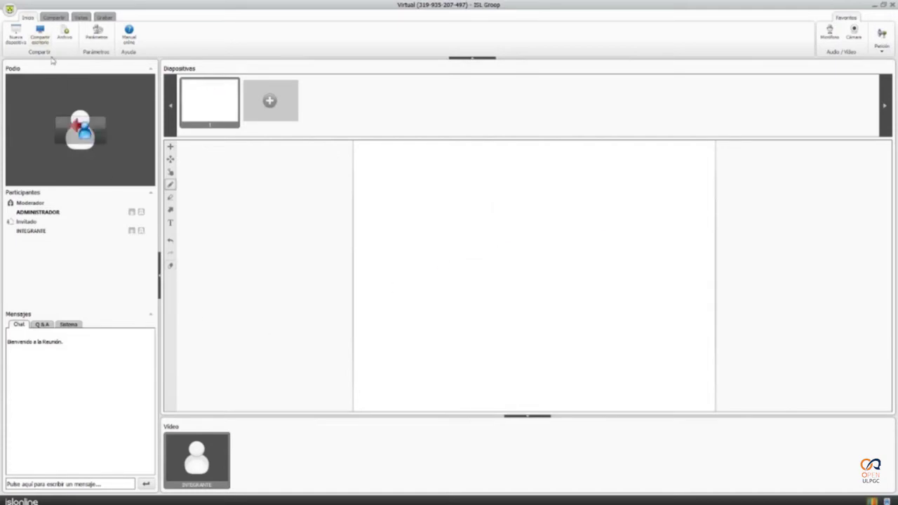
- Share the browser window on a new slide and delete that shared slide 2
click(40, 36)
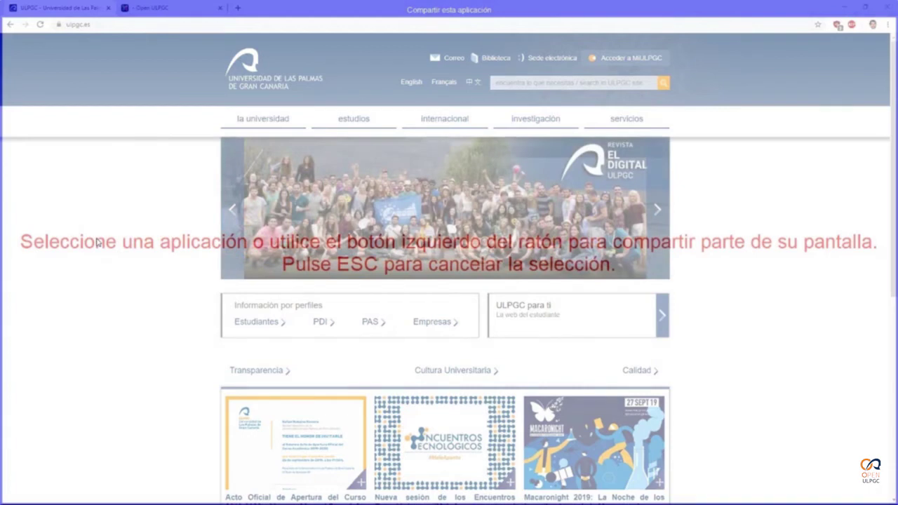
click(134, 228)
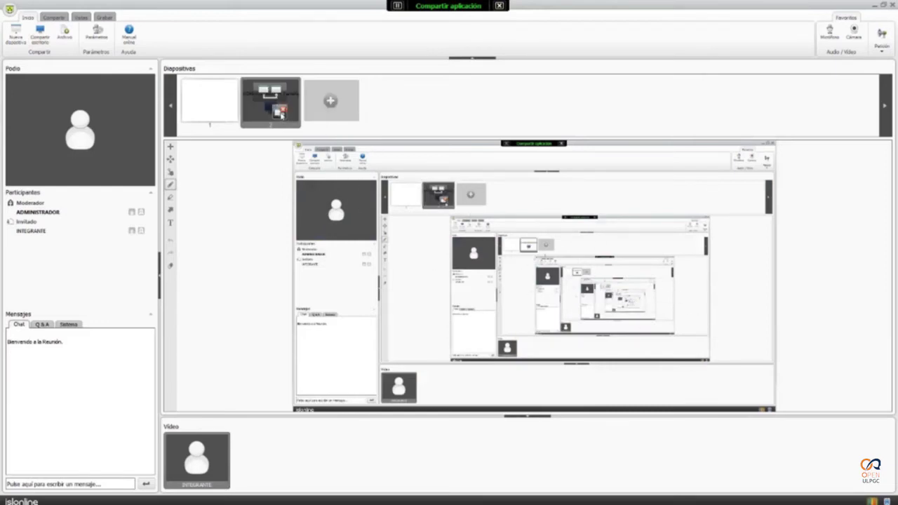
click(283, 117)
click(441, 270)
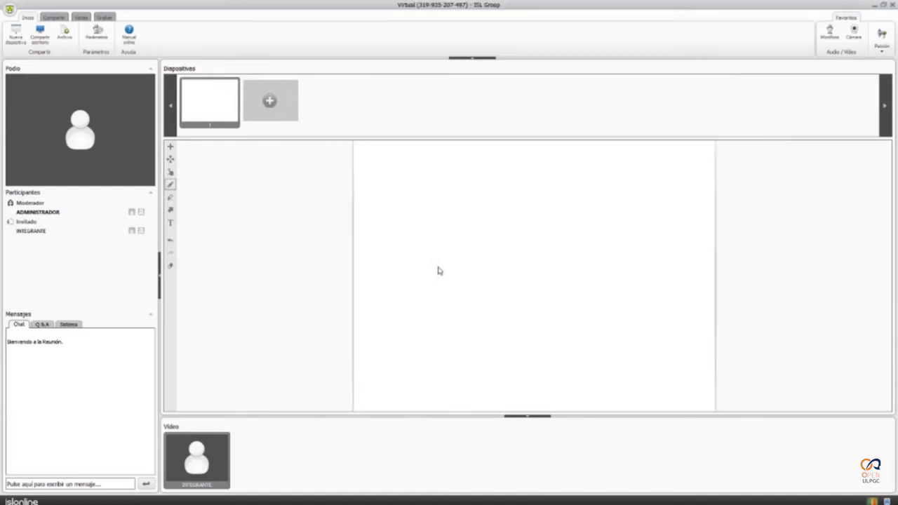
- Examine the file repository's options for adding, deleting, locking, opening, editing and saving files, and close the repository
click(68, 35)
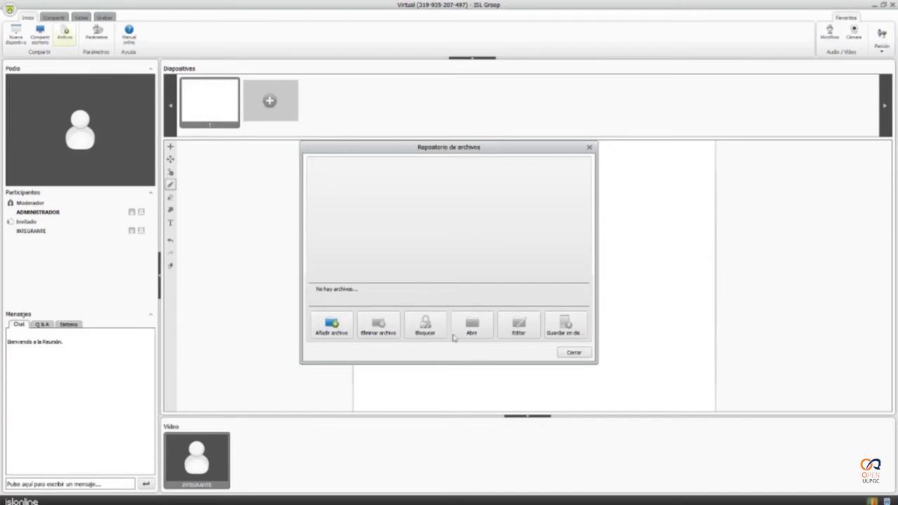
drag(479, 154, 489, 152)
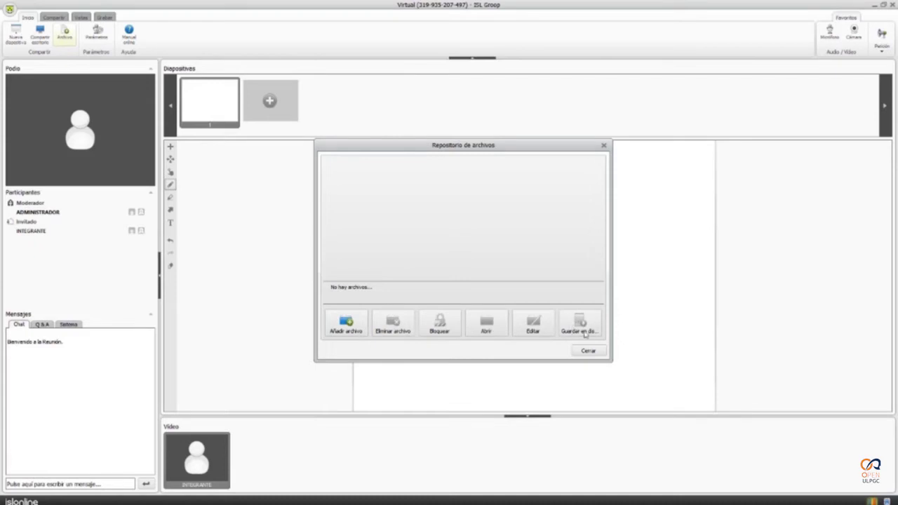
click(588, 351)
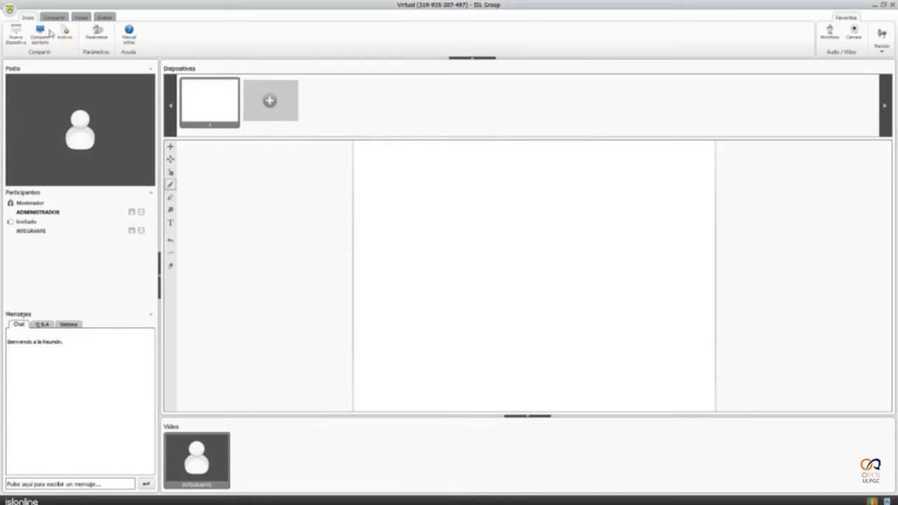
click(66, 38)
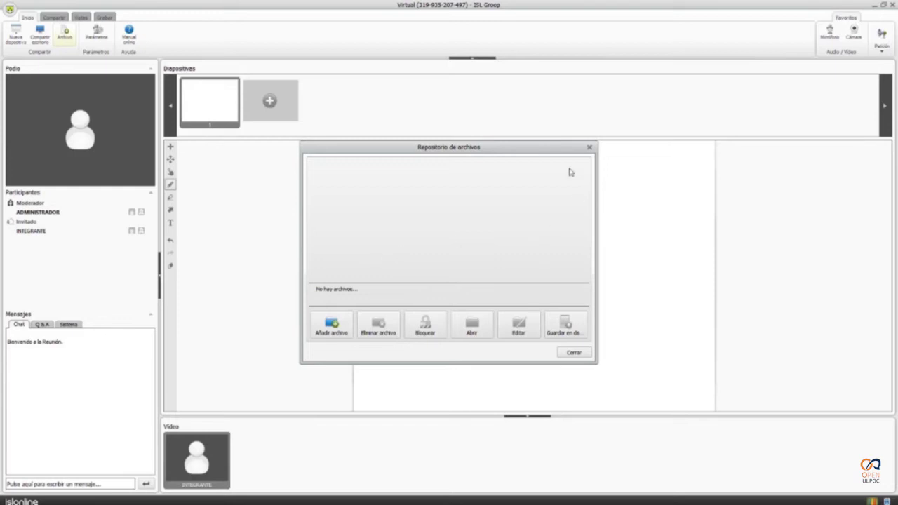
click(589, 148)
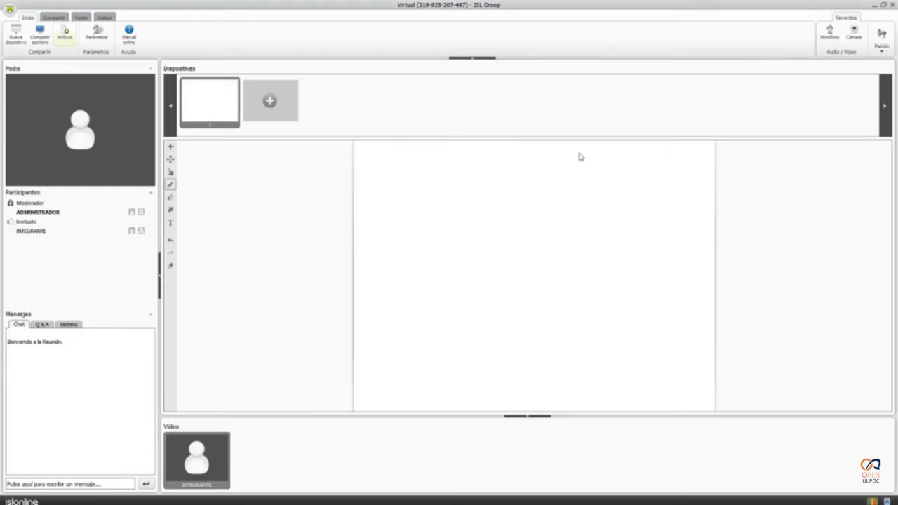
- Select the NVIDIA High Definition Audio playback device and the Realtek High Definition Audio microphone in the meeting's audio settings
click(101, 39)
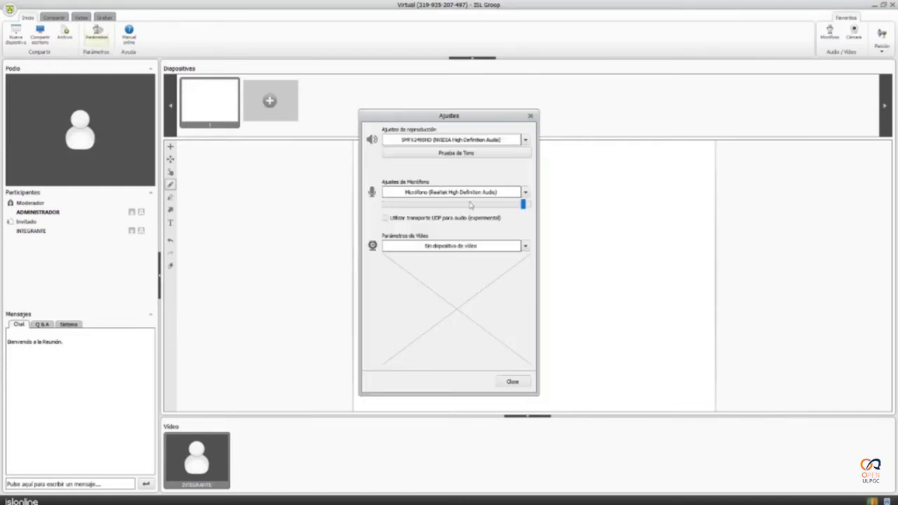
click(421, 141)
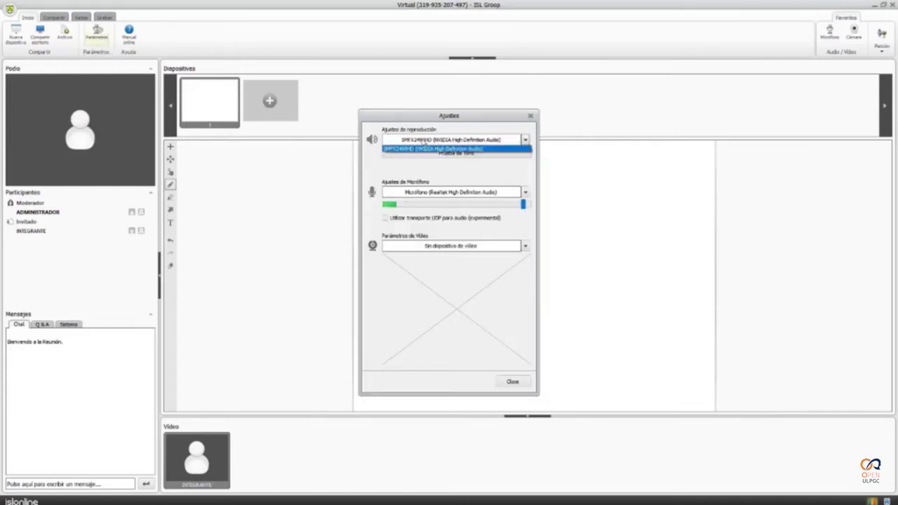
click(425, 149)
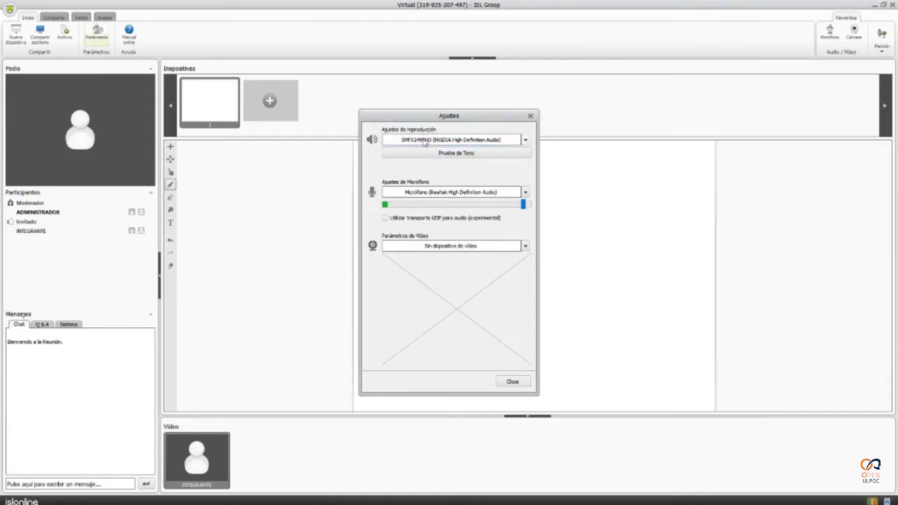
click(408, 193)
click(423, 202)
click(513, 382)
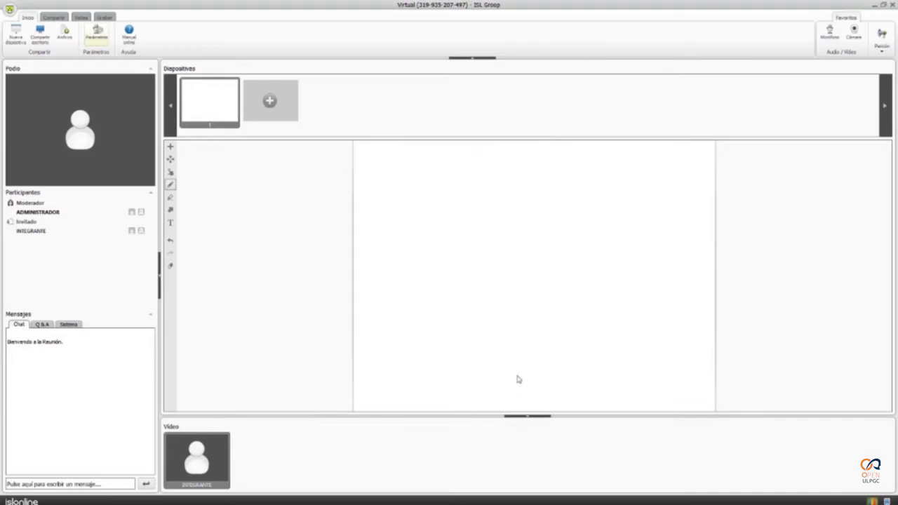
- Open the online ISL Groop manual in the browser, translate the page into Spanish and return to ISL Groop
click(131, 35)
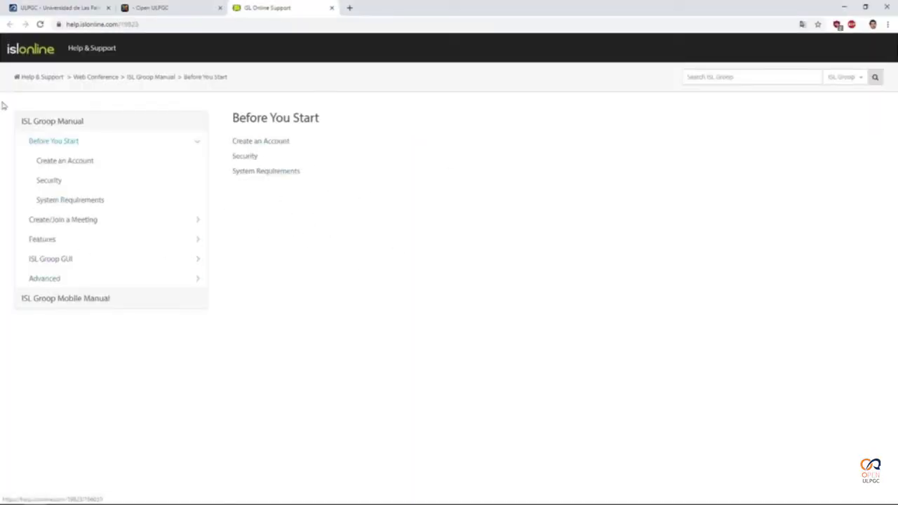
drag(4, 105, 373, 259)
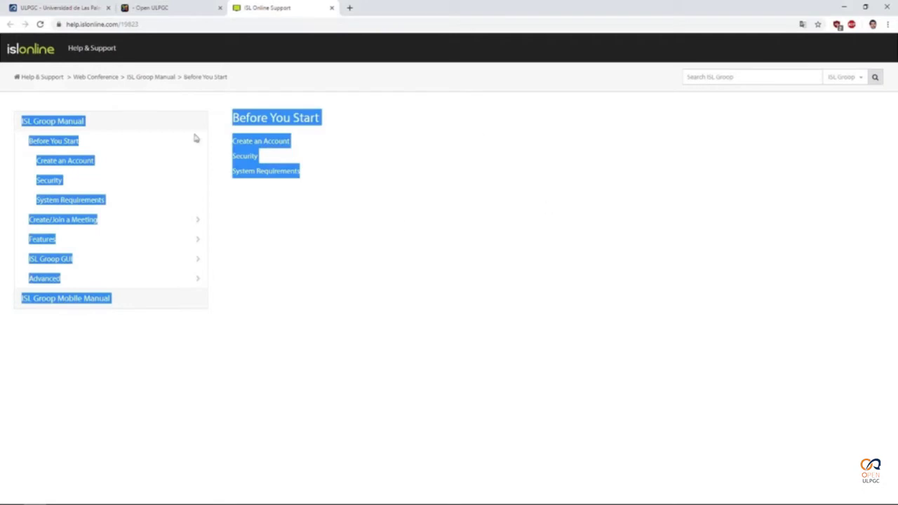
click(361, 282)
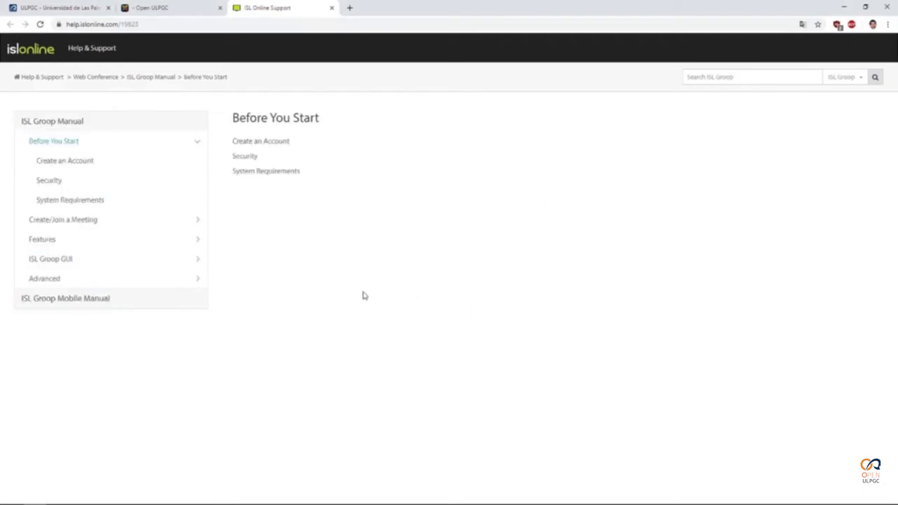
right_click(353, 243)
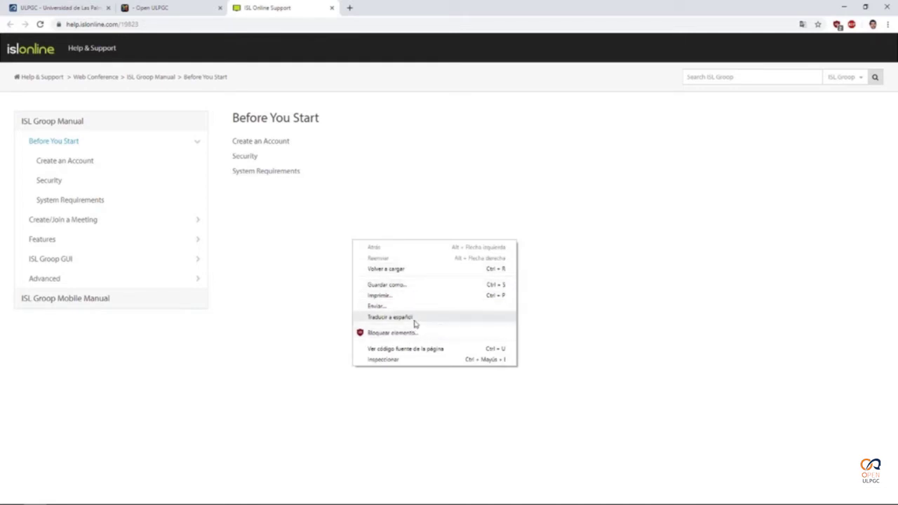
click(391, 317)
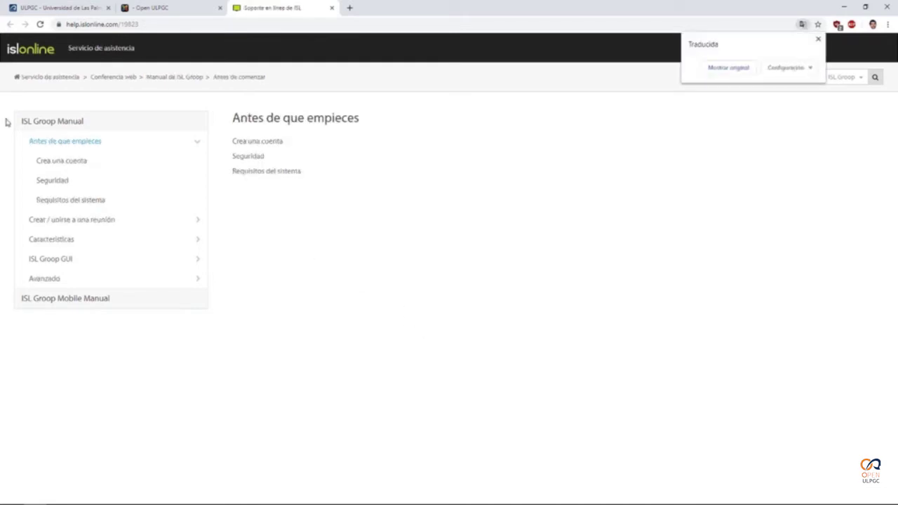
drag(7, 119, 307, 222)
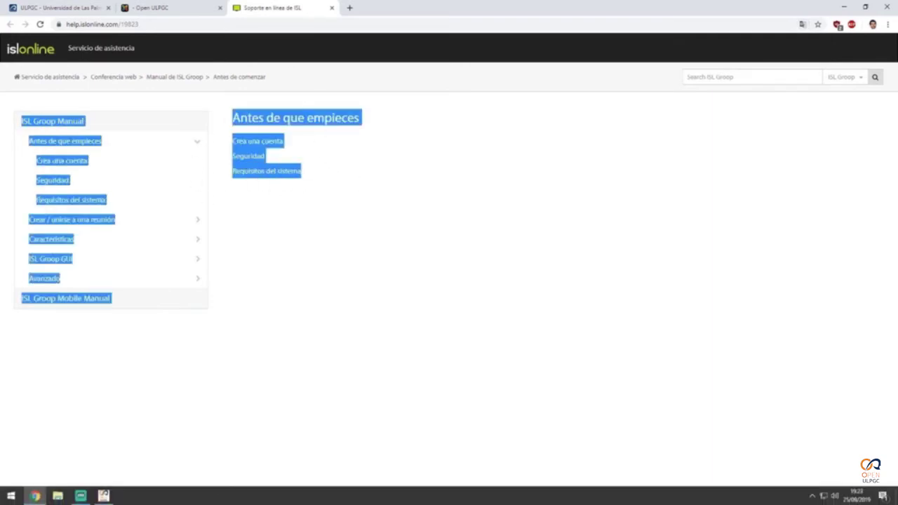
click(104, 496)
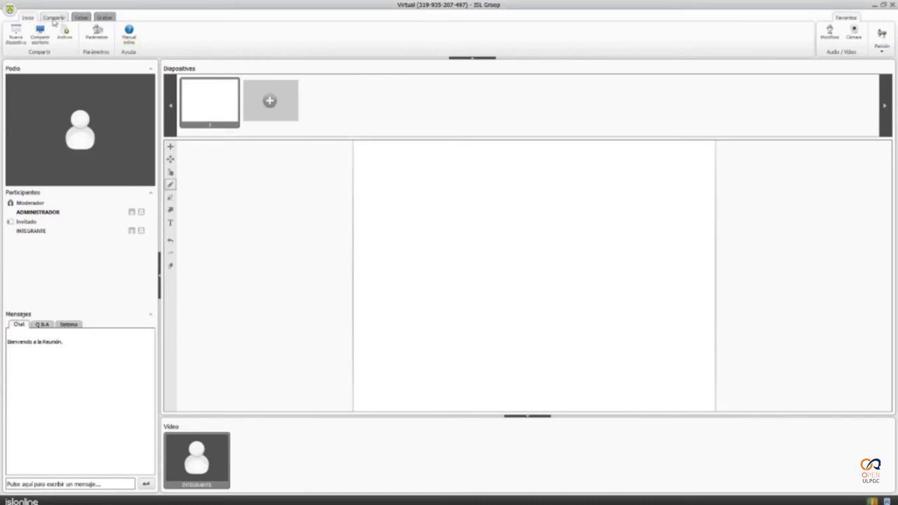
- Insert a screen clipping of the manual's "Antes de que empieces" section into slide 1
click(54, 19)
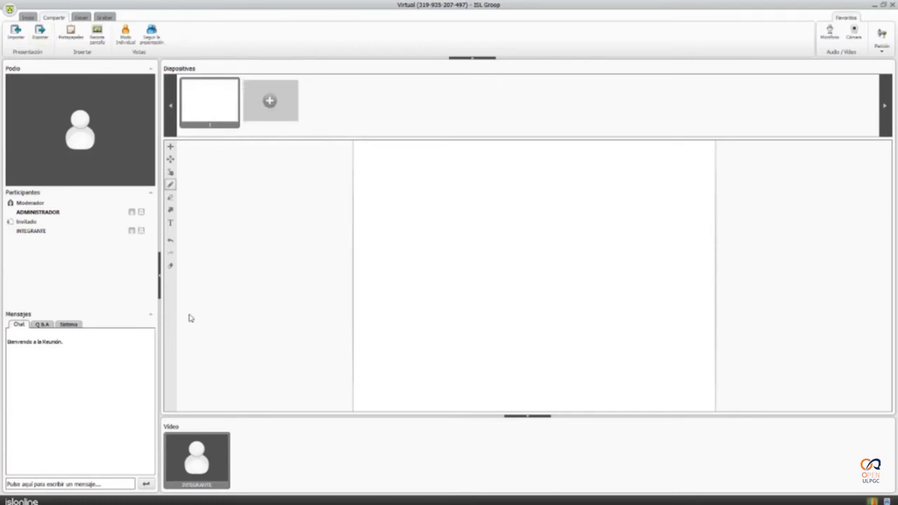
drag(209, 102, 138, 46)
click(98, 38)
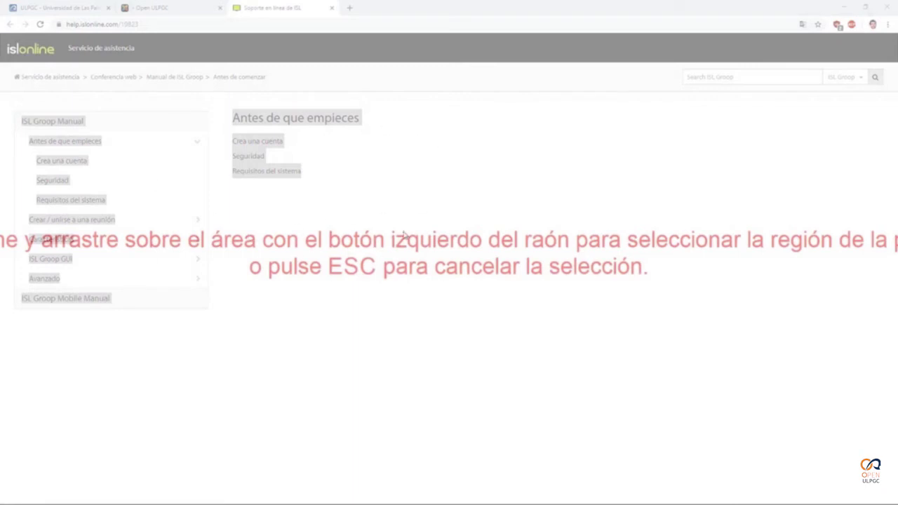
drag(227, 110, 379, 190)
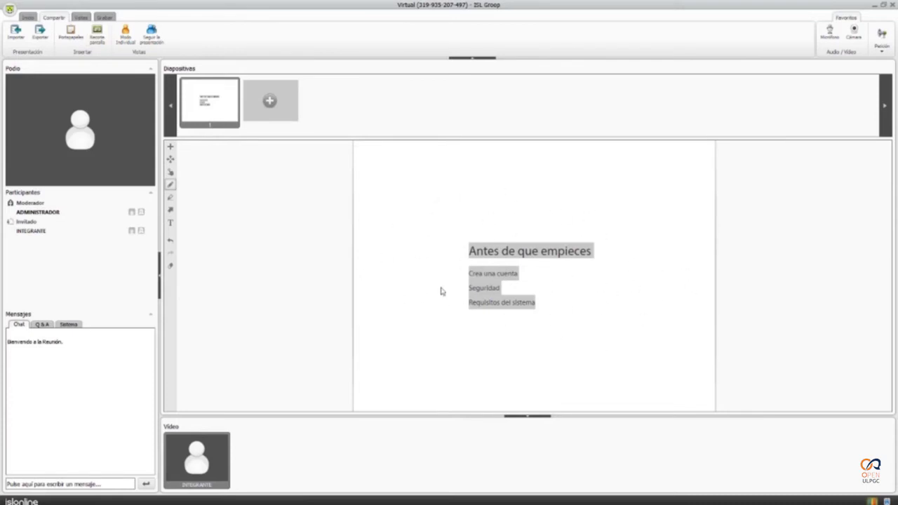
- Delete slide 1 containing the screen clipping
mouse_move(230, 107)
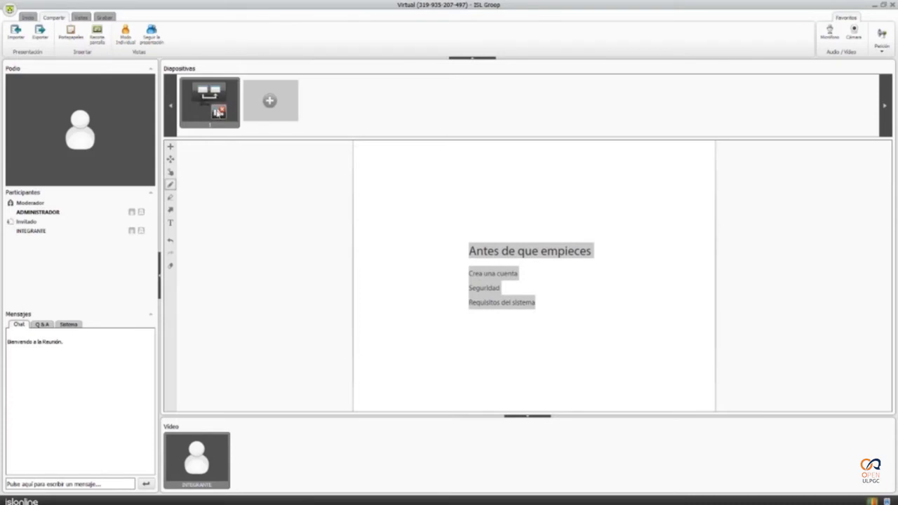
click(220, 113)
click(439, 272)
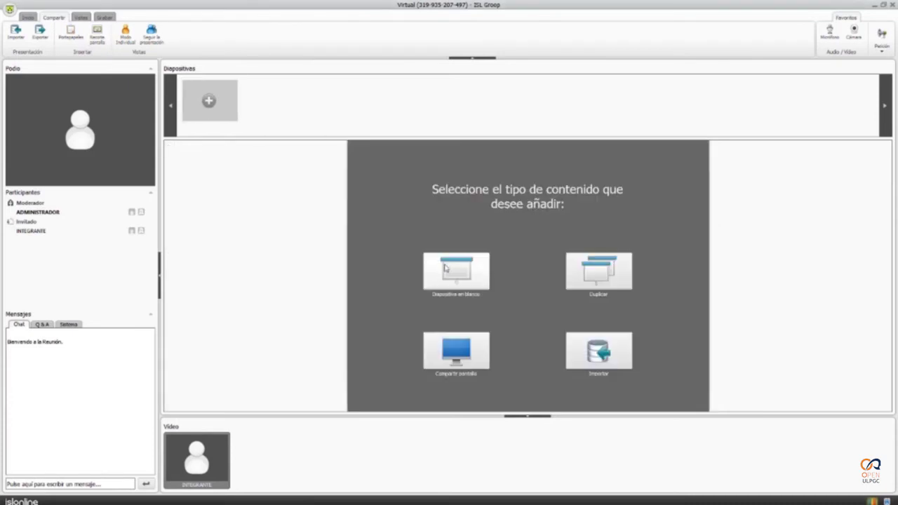
- Add a new blank slide and place a screen clipping of the "Antes de que empieces" heading and its links on it
click(28, 18)
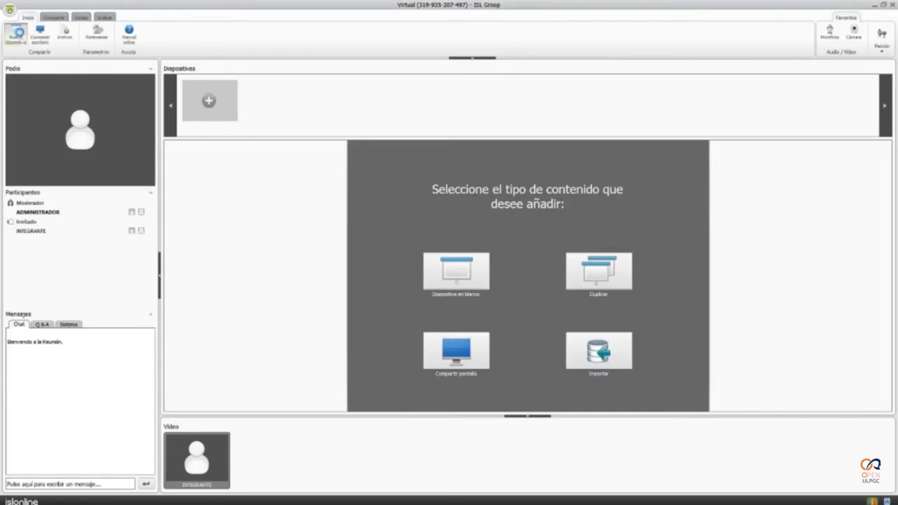
click(17, 32)
click(54, 17)
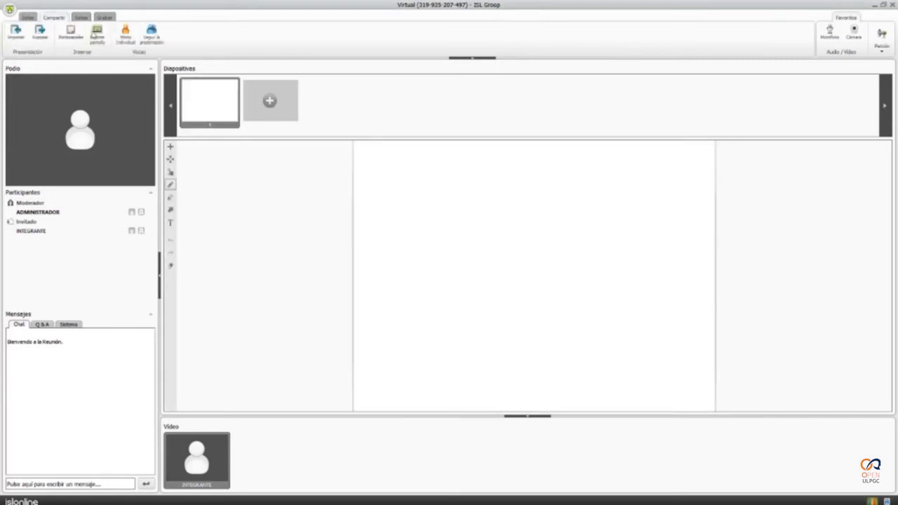
click(97, 37)
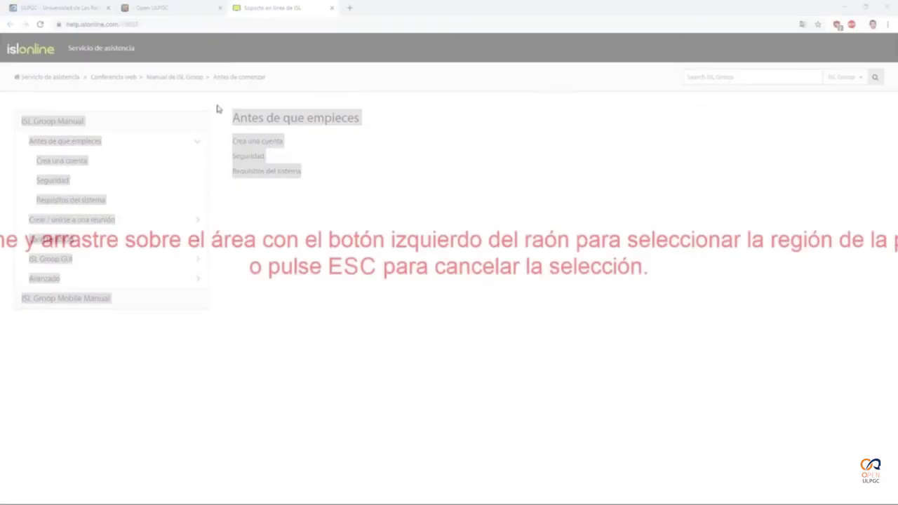
drag(230, 109, 397, 199)
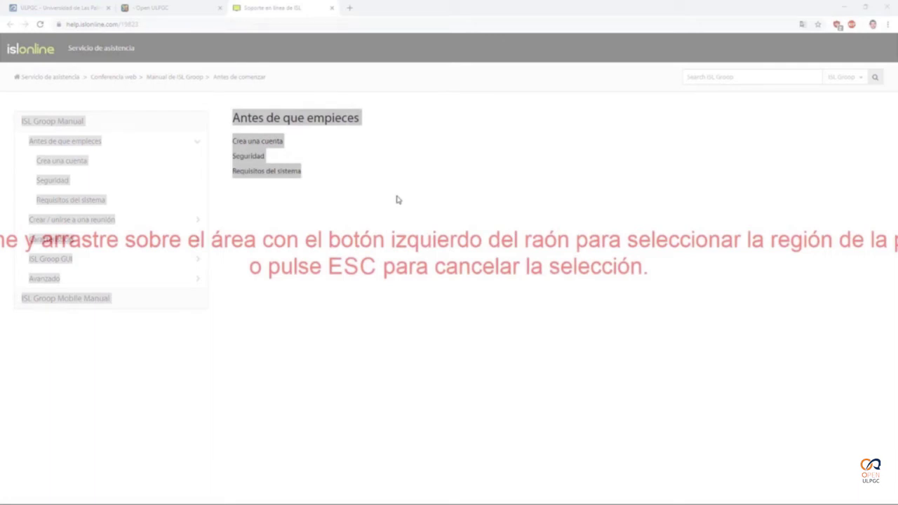
drag(397, 199, 396, 199)
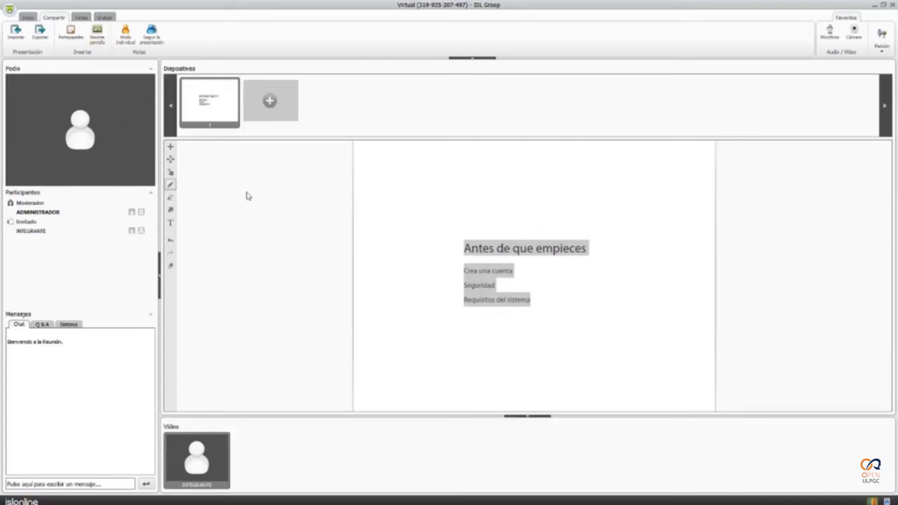
- Delete the slide holding the "Antes de que empieces" clipping from the presentation
mouse_move(195, 105)
click(221, 110)
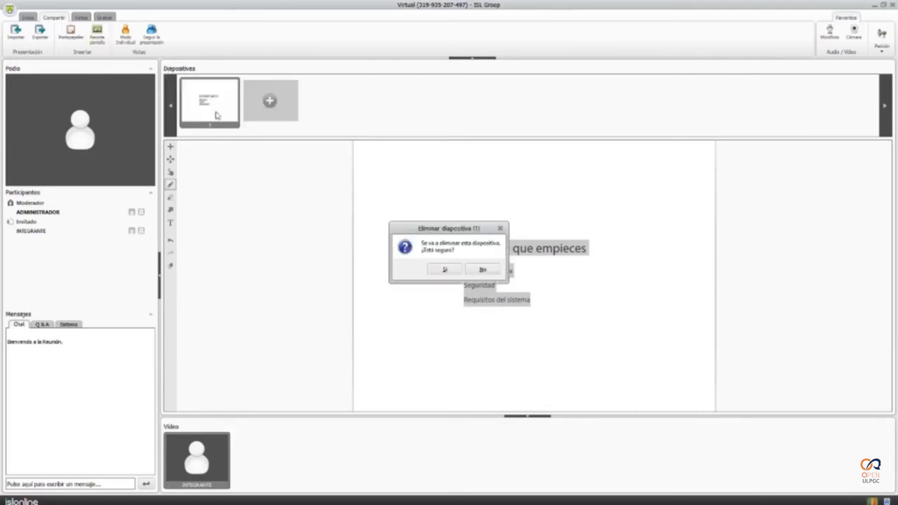
click(445, 267)
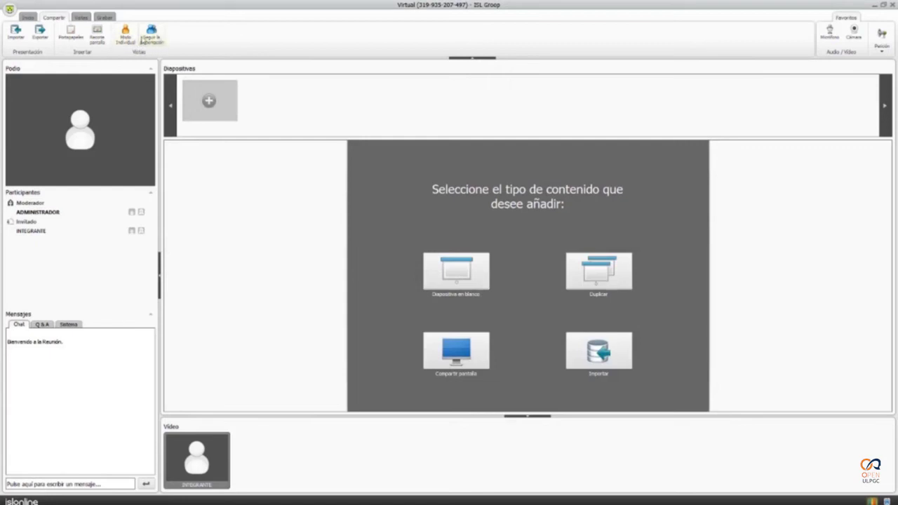
- Toggle individual mode for the presentation and check the moderator's following status in the participants list
click(128, 39)
mouse_move(124, 215)
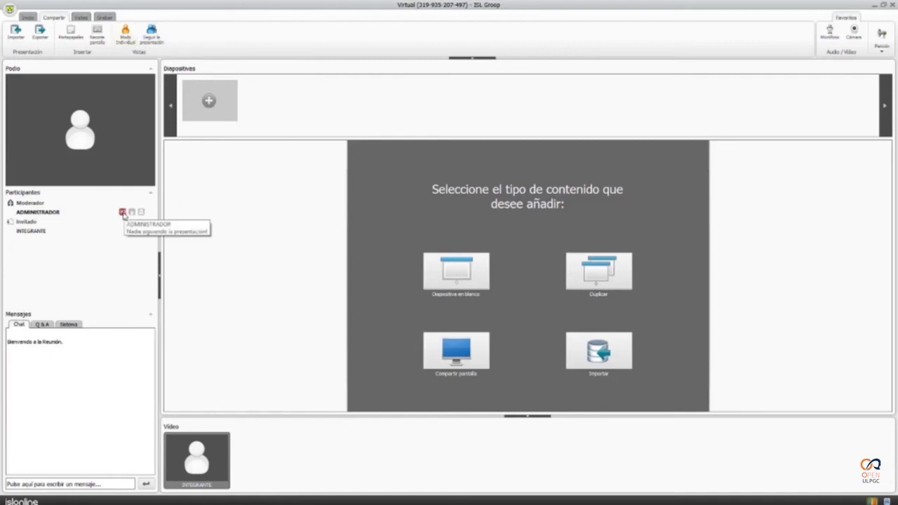
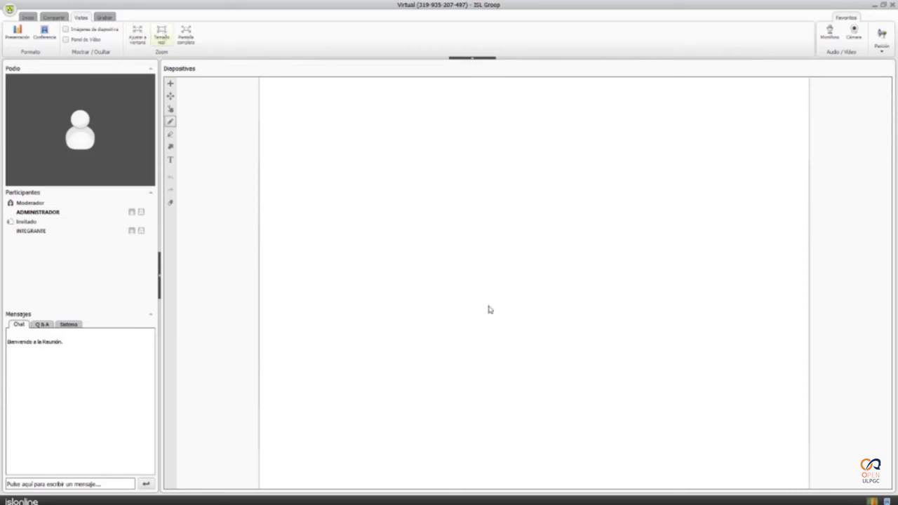
- Show the blank slide at actual size and turn on the display of slide thumbnails and the video panel
click(160, 39)
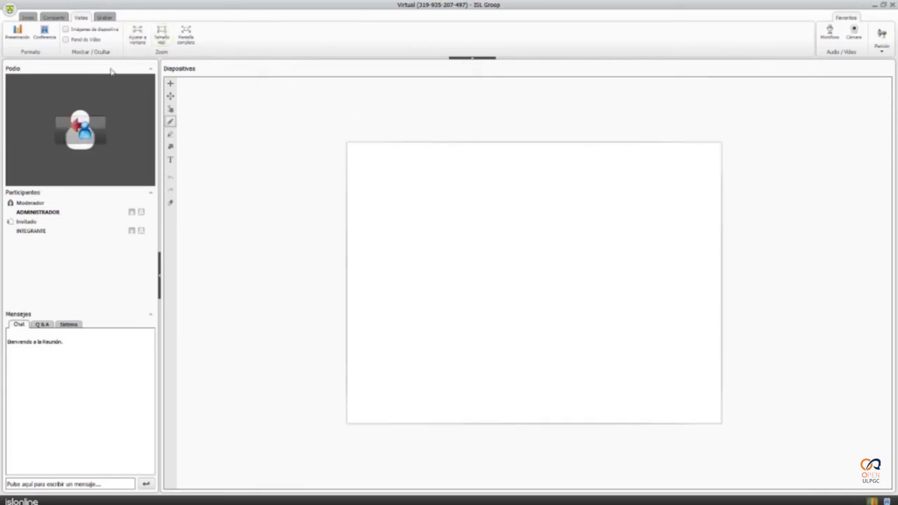
click(98, 31)
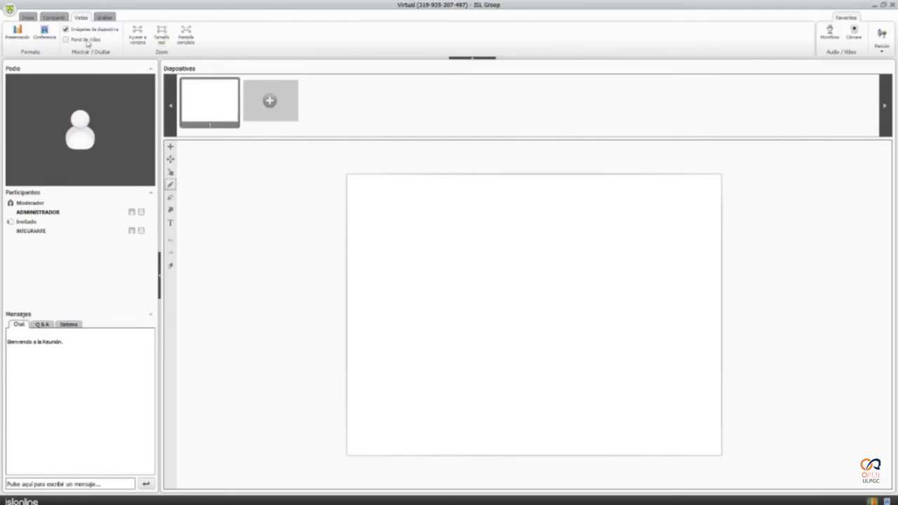
click(85, 40)
click(87, 41)
click(86, 40)
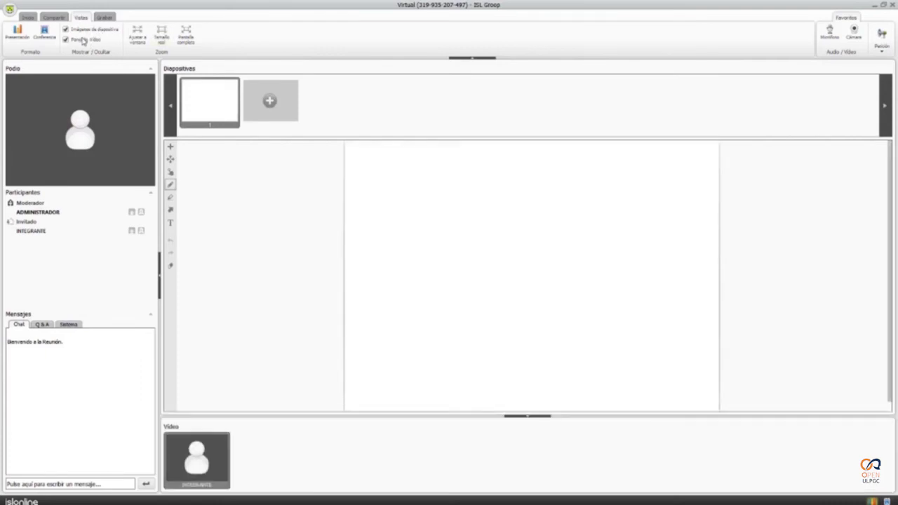
- Display the blank slide in full screen and return to the normal meeting window
click(189, 41)
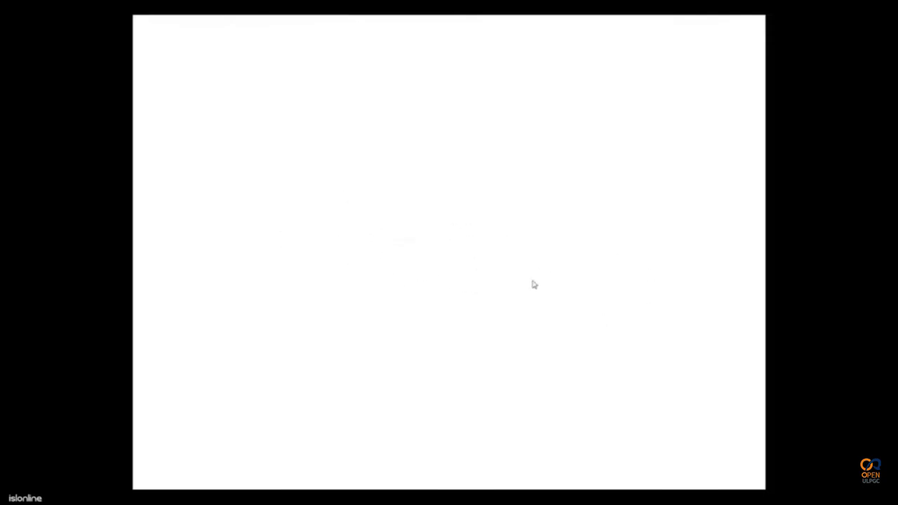
key(Escape)
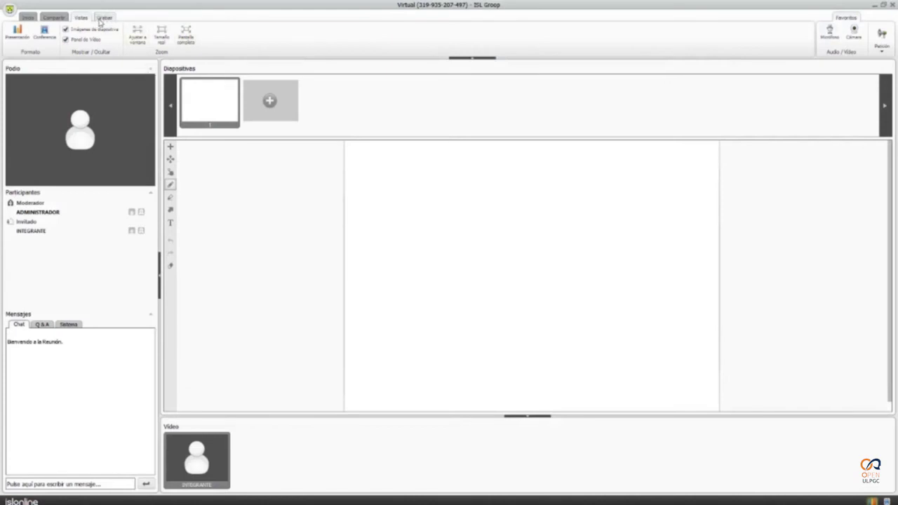
- Open the recording settings and enable recording of the video stream, the slides and the chat messages
click(102, 17)
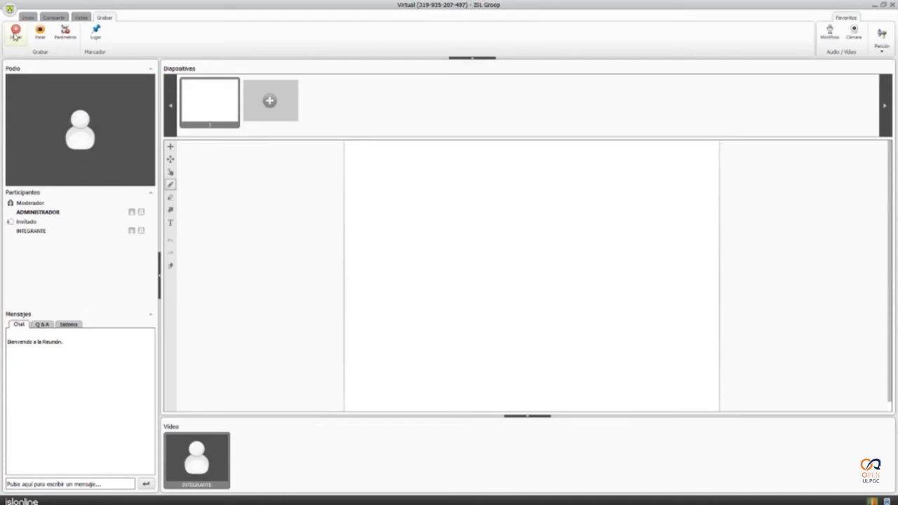
click(72, 41)
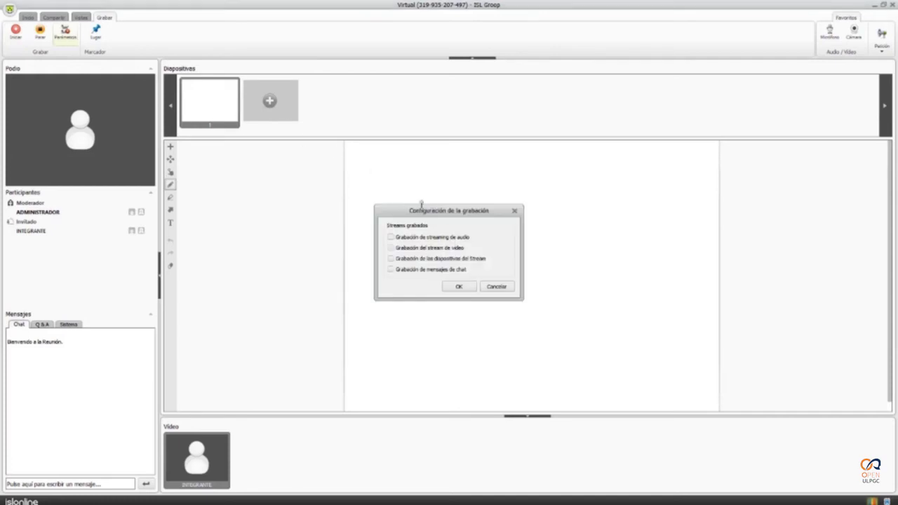
click(404, 248)
click(409, 259)
click(412, 270)
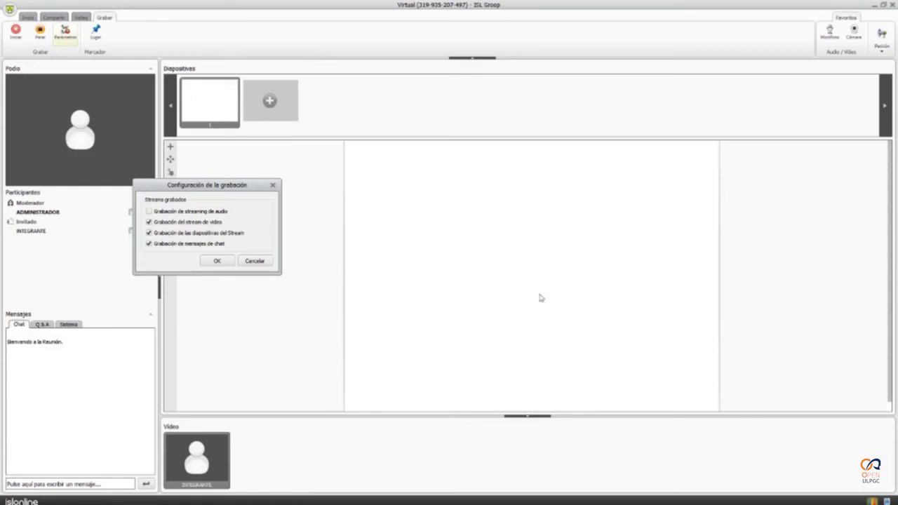
- Turn off video and chat recording, leaving only the slides stream enabled, and accept the recording settings
click(207, 212)
click(172, 221)
click(172, 244)
click(166, 213)
drag(232, 188, 282, 165)
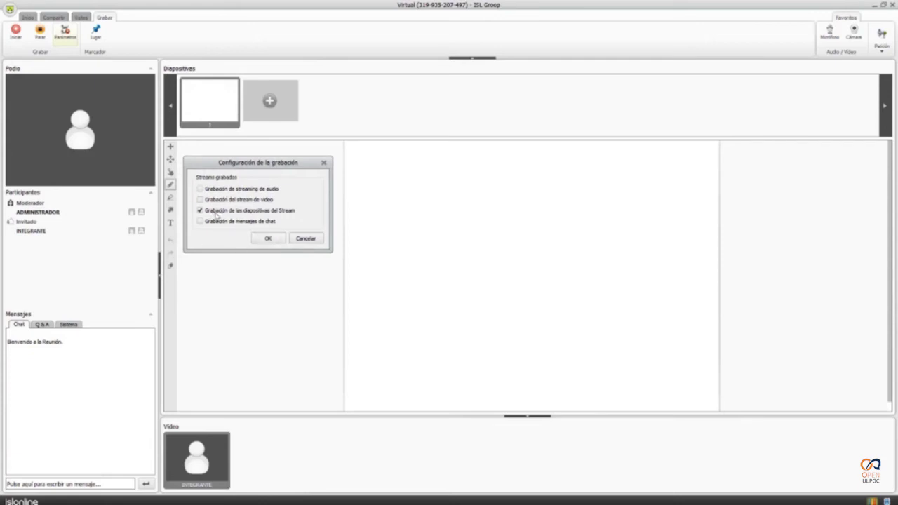
click(268, 238)
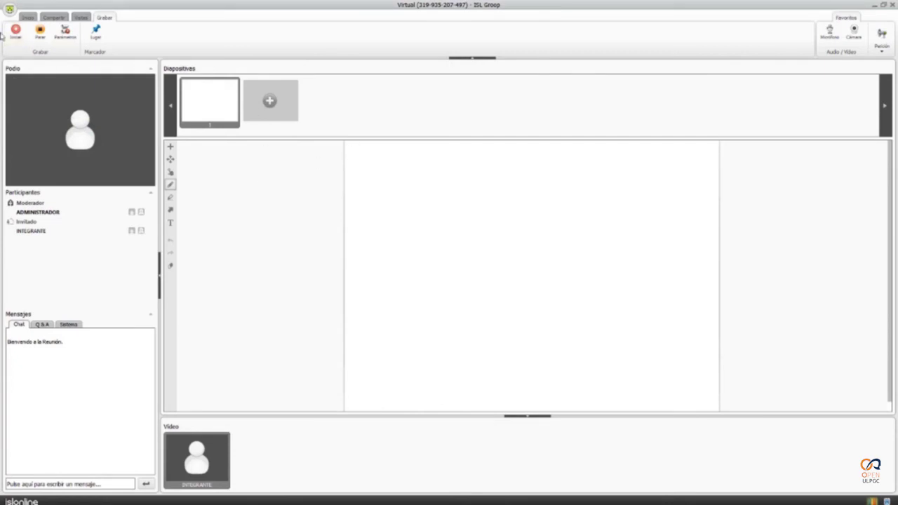
- Start recording the session to a file named diapositiva.isr saved in Escritorio and dismiss the notification
click(16, 37)
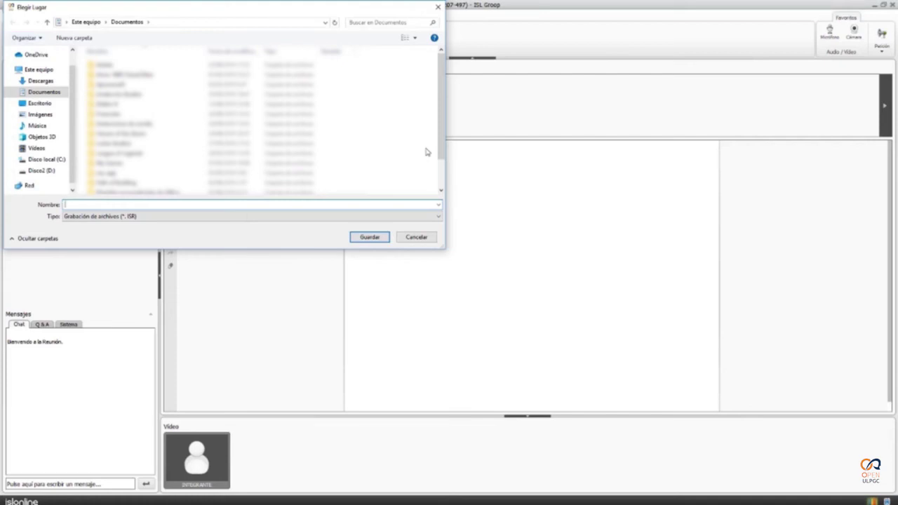
text(diapositiva)
drag(293, 14, 517, 106)
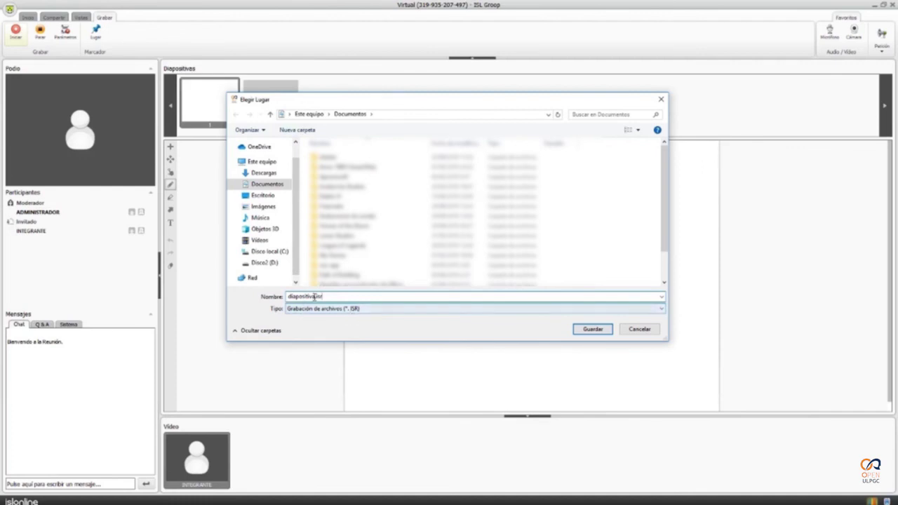
drag(315, 297, 325, 296)
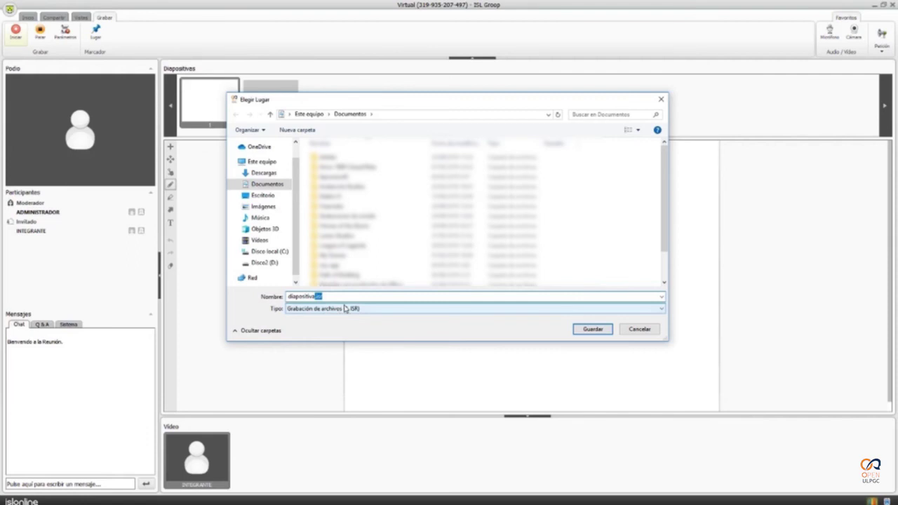
click(261, 196)
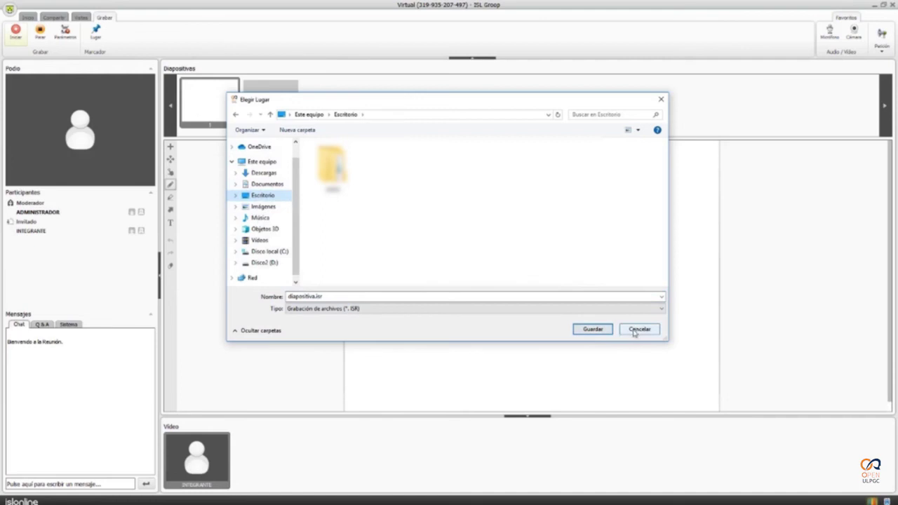
click(594, 330)
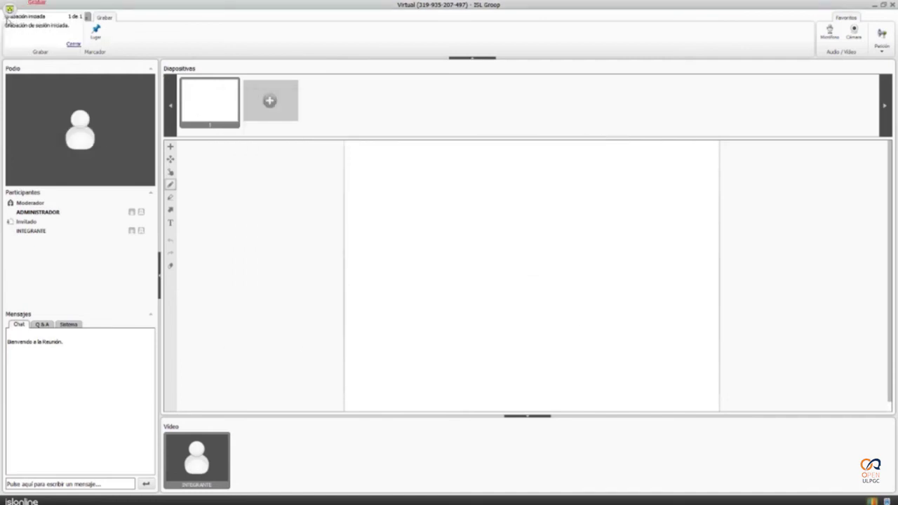
click(74, 44)
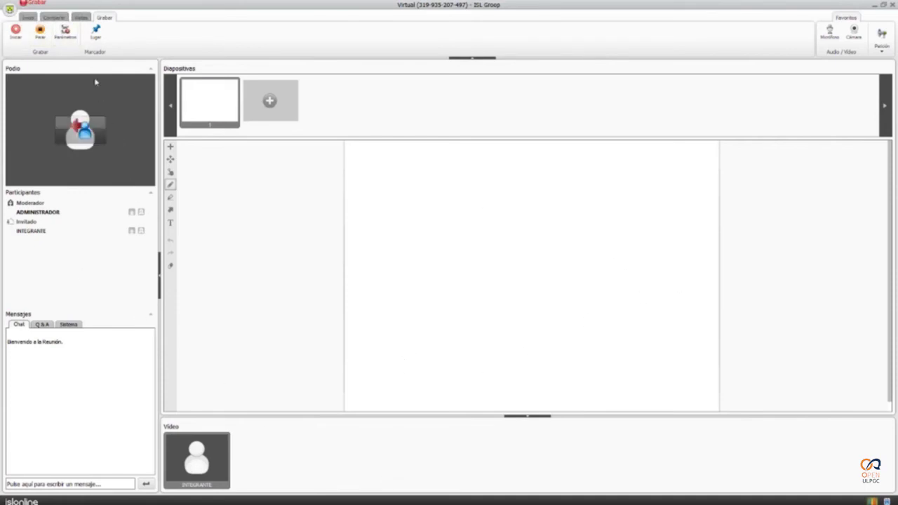
- Stop the session recording and dismiss the notification
click(43, 35)
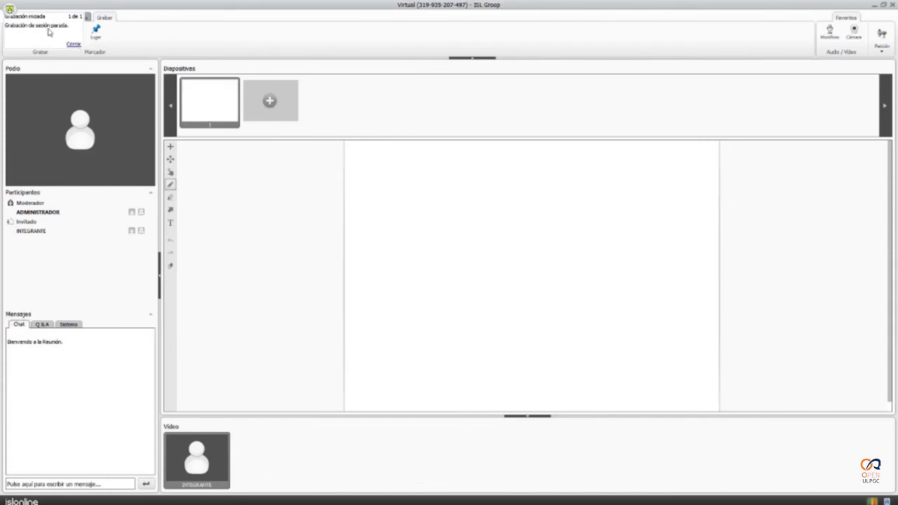
click(74, 44)
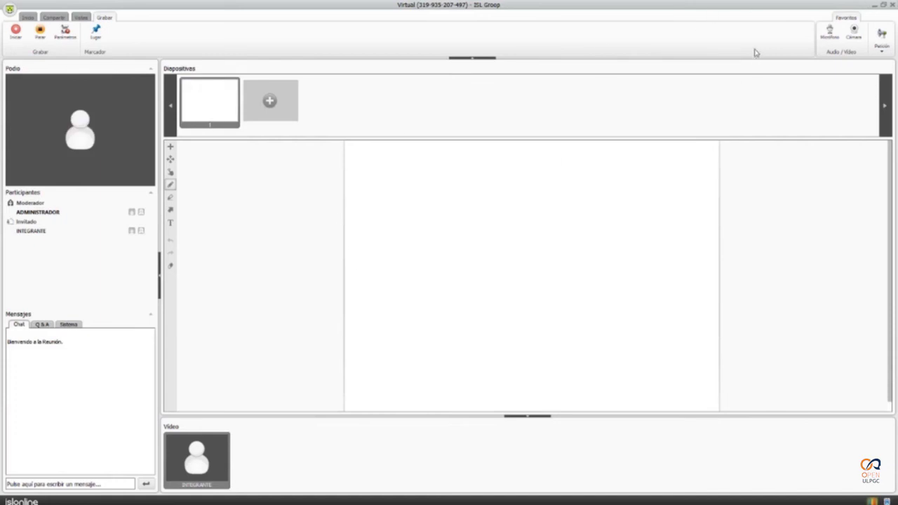
- Switch to the browser, close the online manual page and download ISL_Player from the Ayudas section of open.ulpgc.es
click(876, 5)
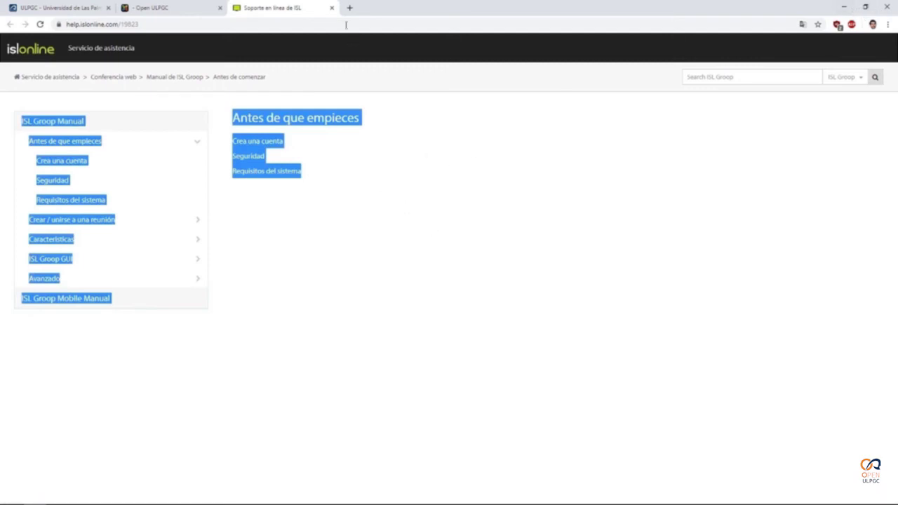
click(332, 7)
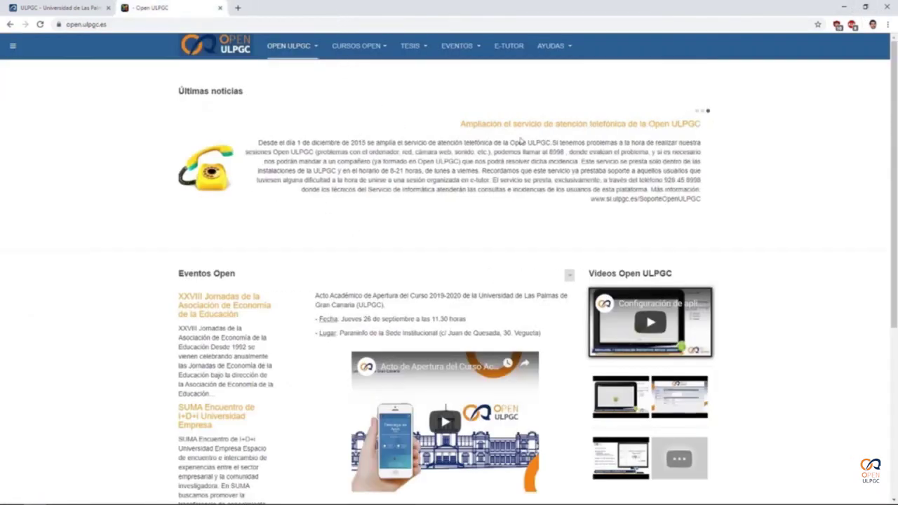
click(158, 26)
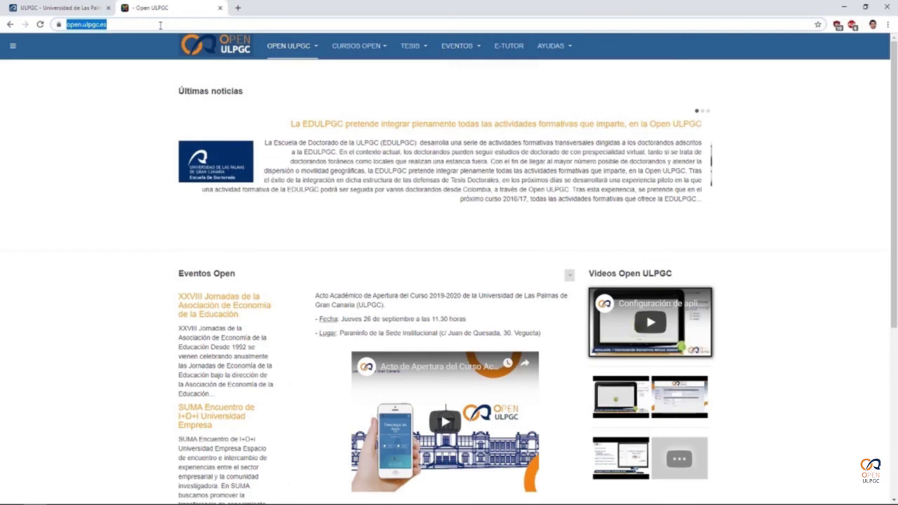
mouse_move(558, 48)
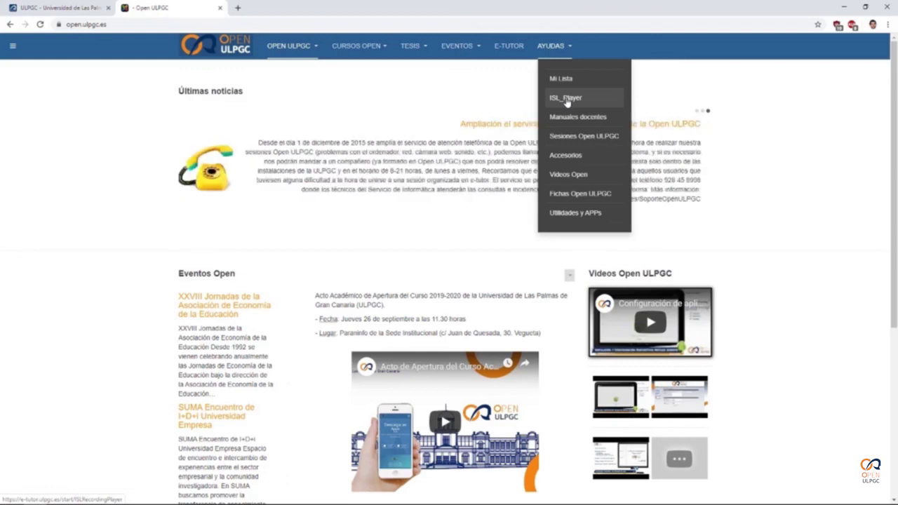
click(567, 100)
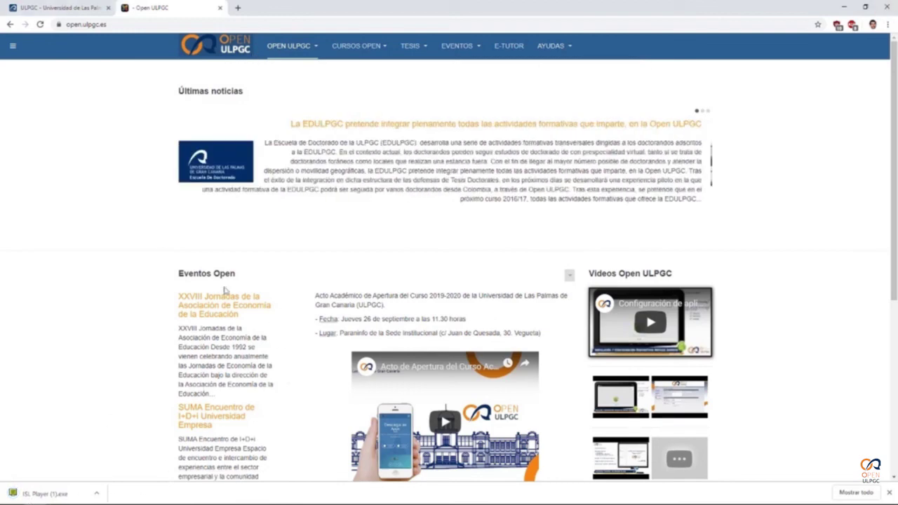
- Launch the downloaded ISL Player application
click(62, 496)
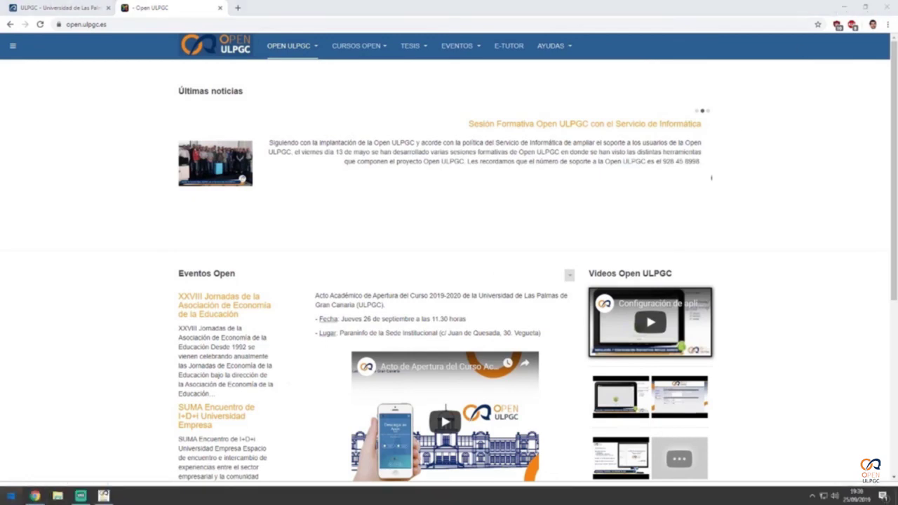
key(super)
text(isl player)
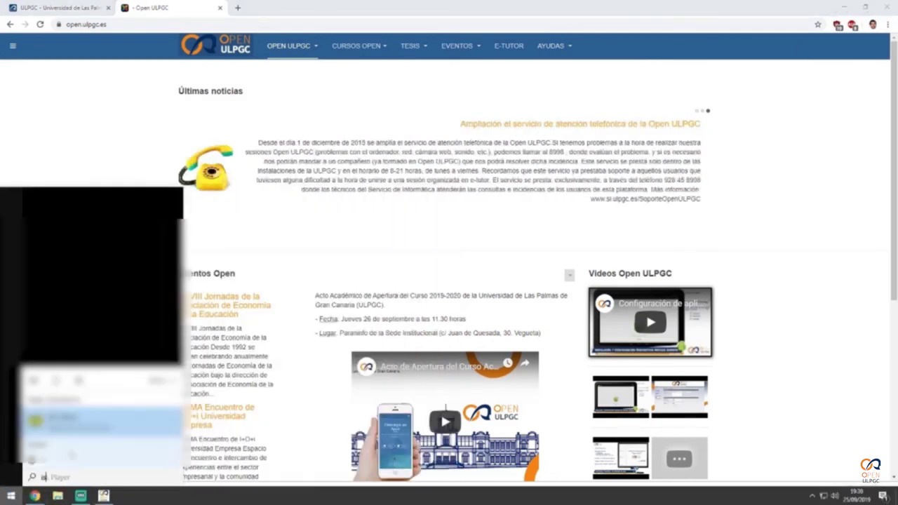
click(141, 177)
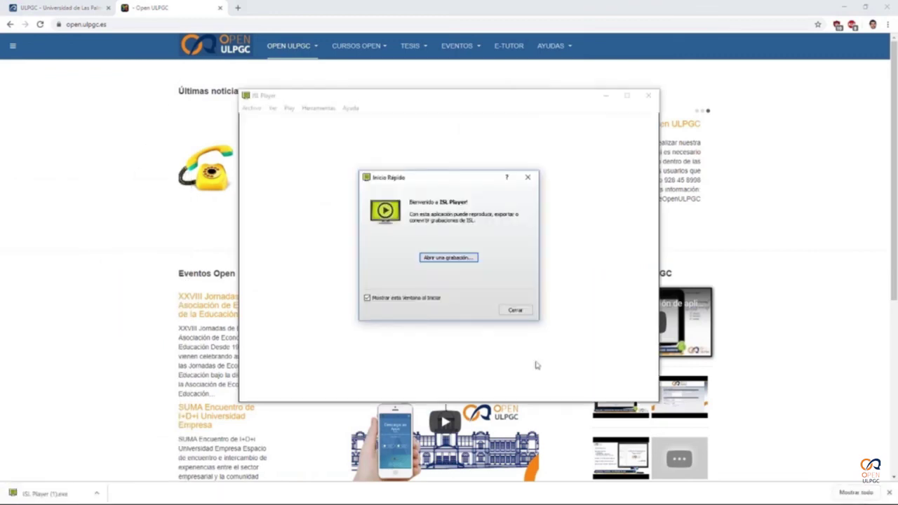
- Open the recording diapositiva.isr in ISL Player, maximize the player window and play the recording
drag(449, 181, 493, 202)
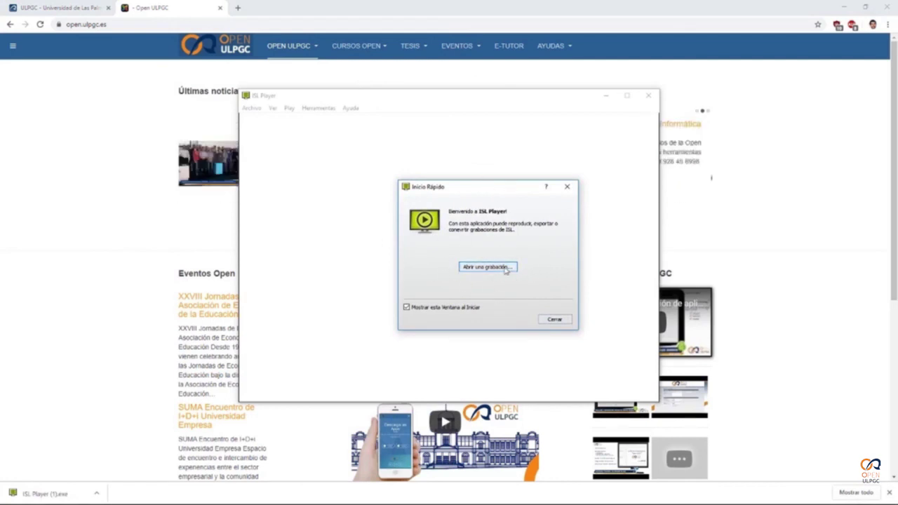
click(506, 271)
double_click(416, 198)
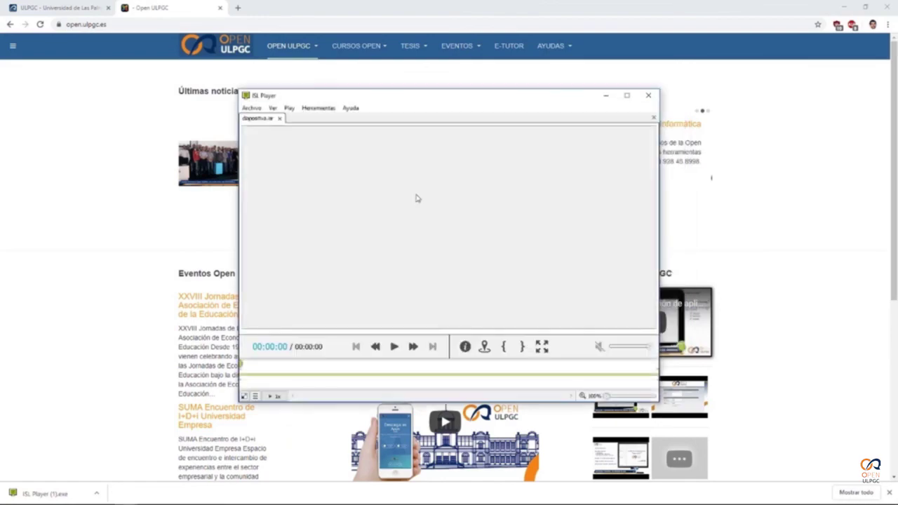
drag(417, 101, 399, 66)
double_click(399, 66)
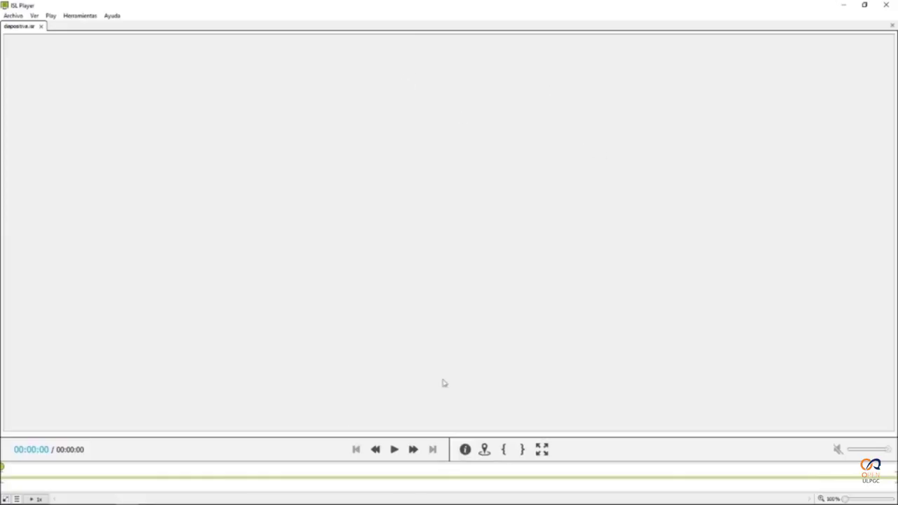
click(393, 450)
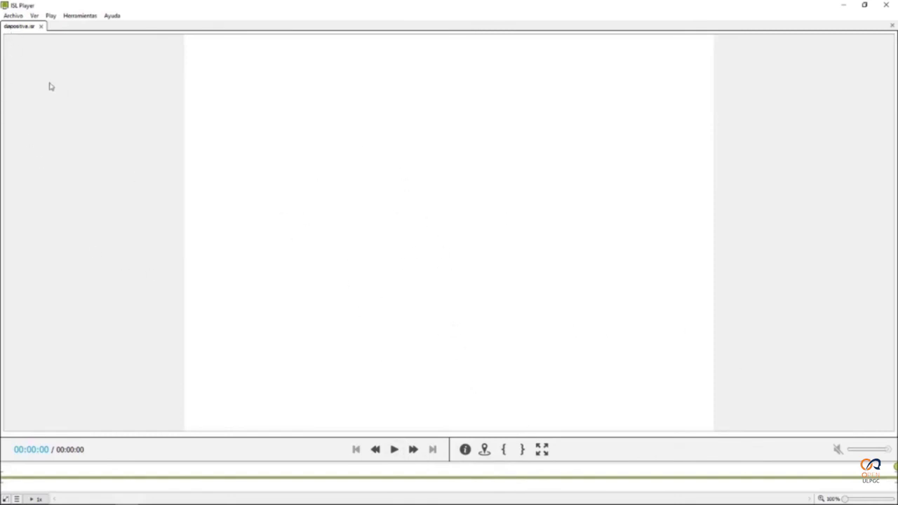
- Open the export settings for the diapositiva.isr recording
click(14, 15)
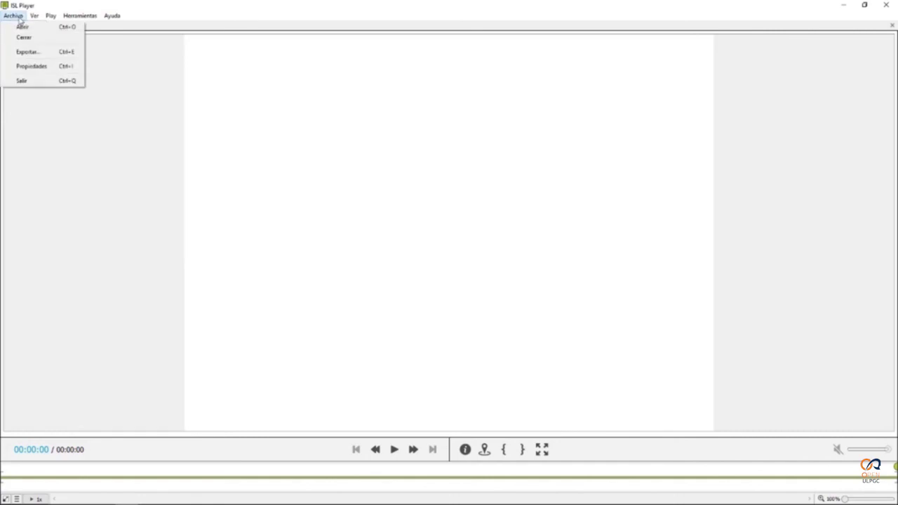
click(28, 54)
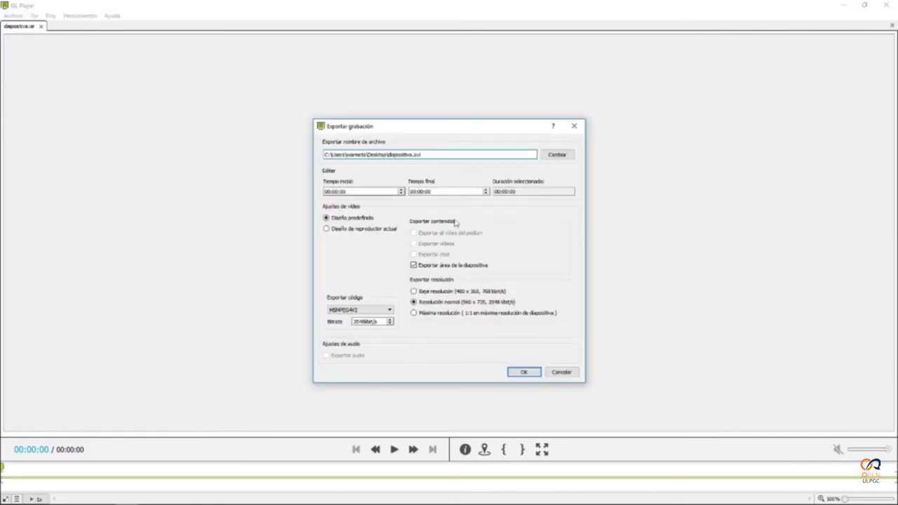